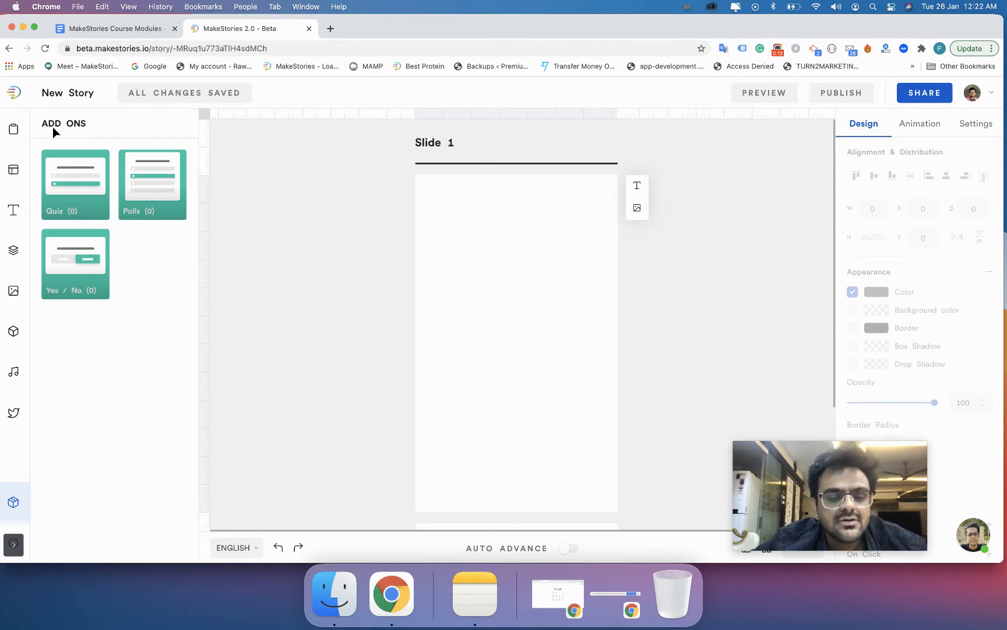
pyautogui.click(138, 188)
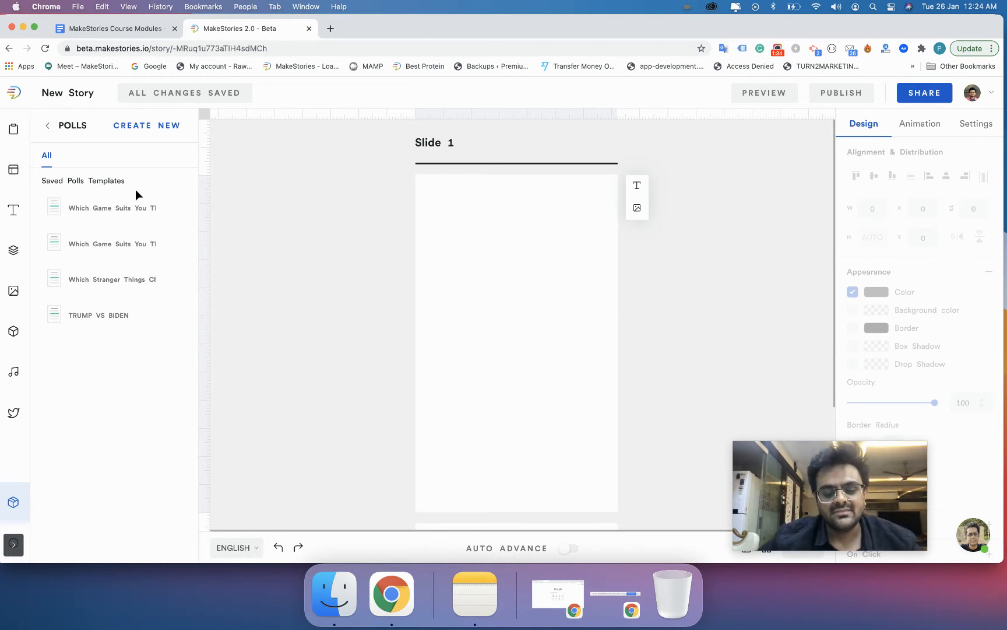
pyautogui.press('super+shift+n')
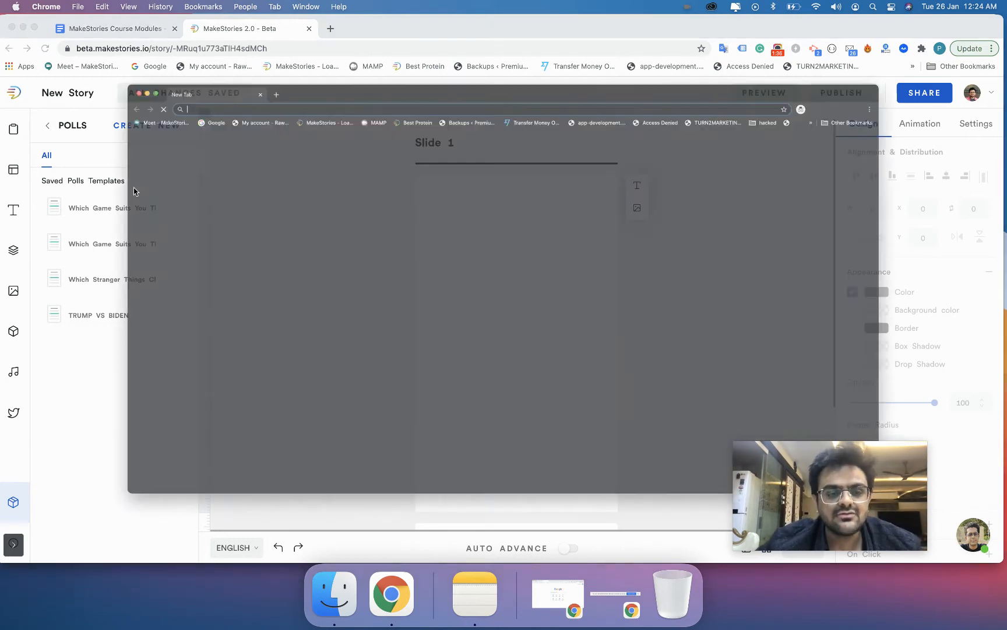
pyautogui.write('https://preview.amp.dev/documentation/examples/components/amp-story-interactive-poll#amp=1')
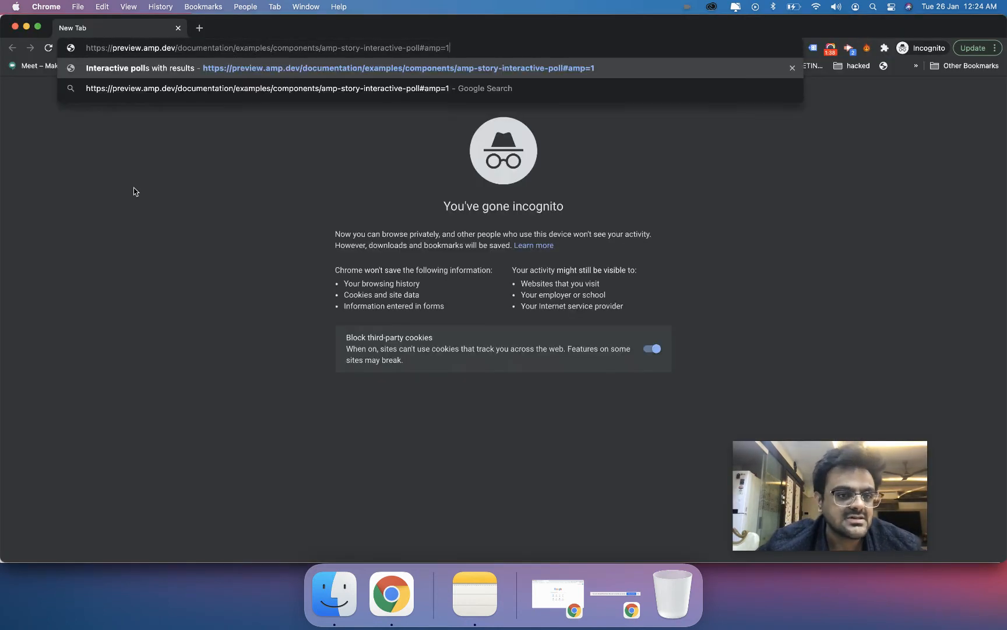
pyautogui.press('Return')
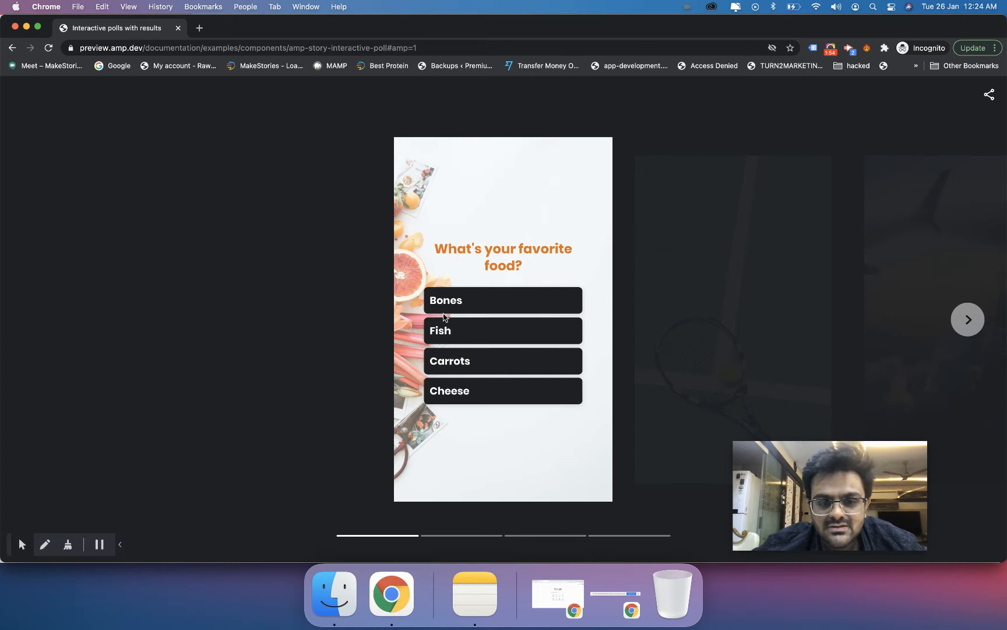
# Answer the demo story's three polls with Fish, Brushing mustache and Easter island, and advance to the result slide.
pyautogui.click(475, 334)
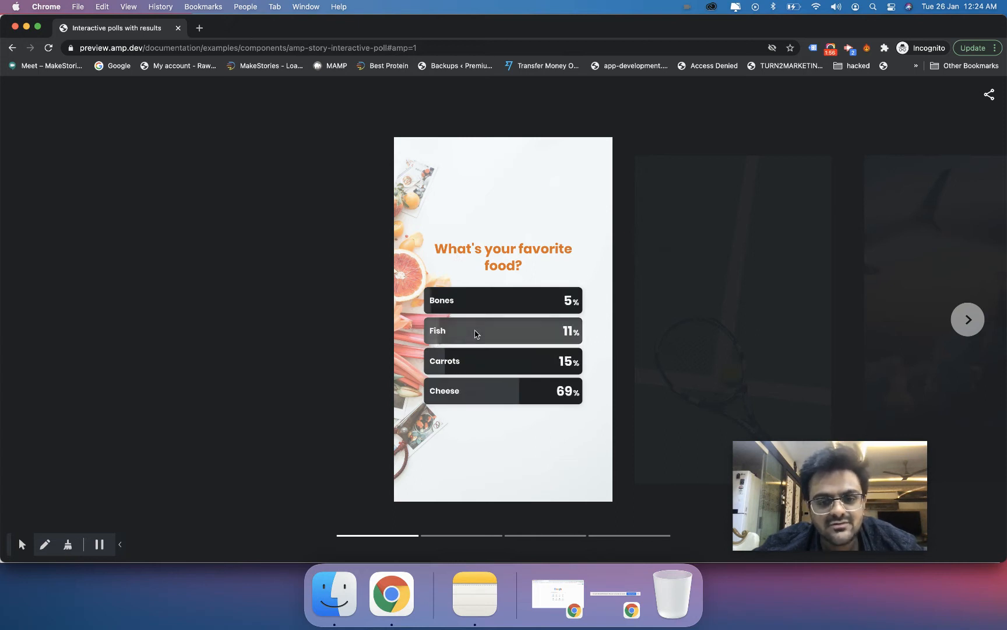
pyautogui.click(599, 333)
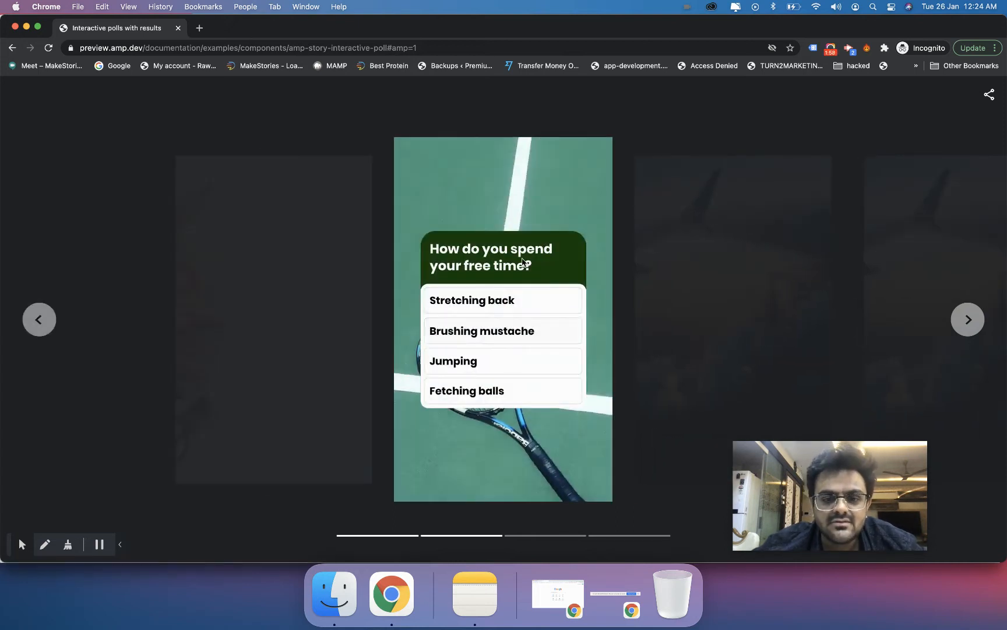
pyautogui.click(511, 330)
pyautogui.click(519, 309)
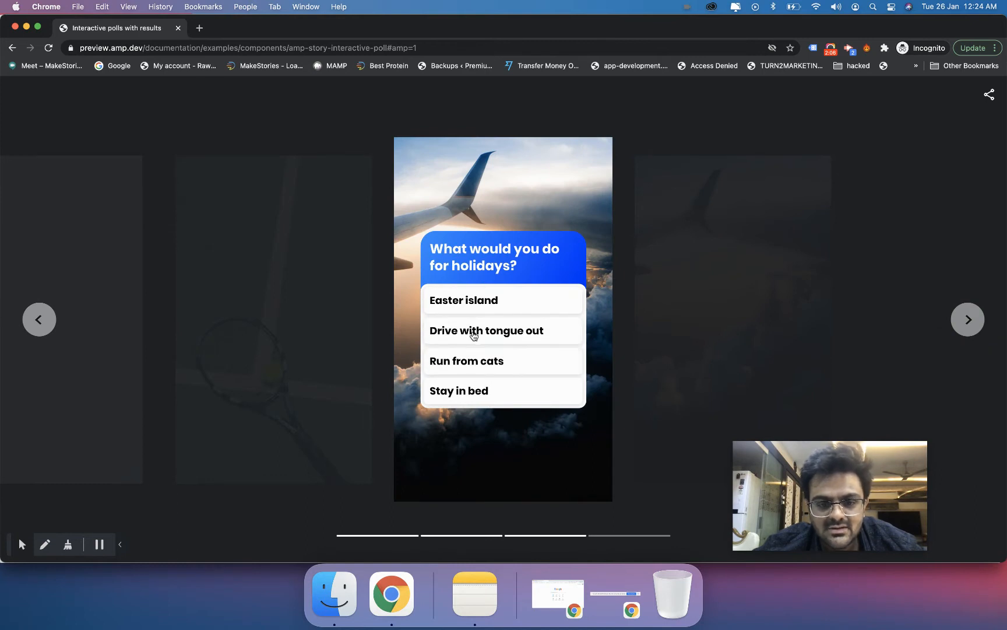
pyautogui.click(474, 302)
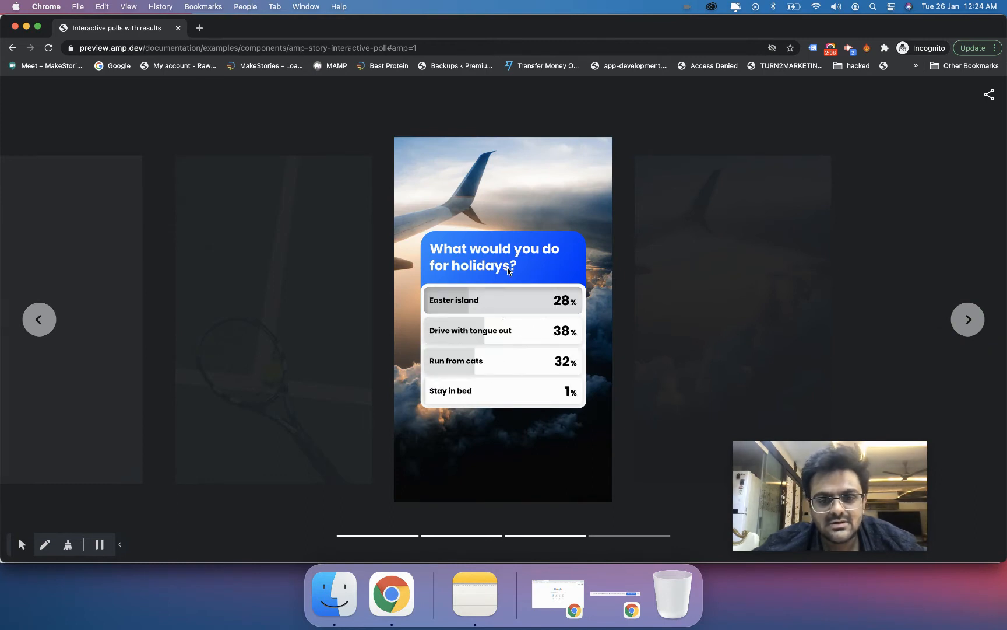
pyautogui.click(611, 278)
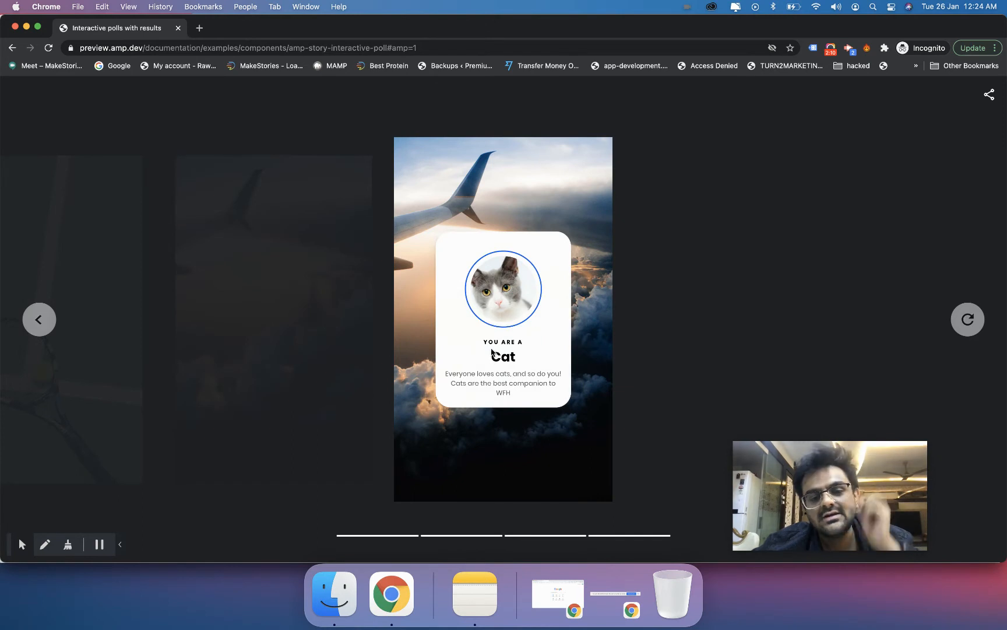
# Copy the demo story's address, close its window and reload the story in a fresh incognito window.
pyautogui.click(391, 50)
pyautogui.press('super+x')
pyautogui.press('super+w')
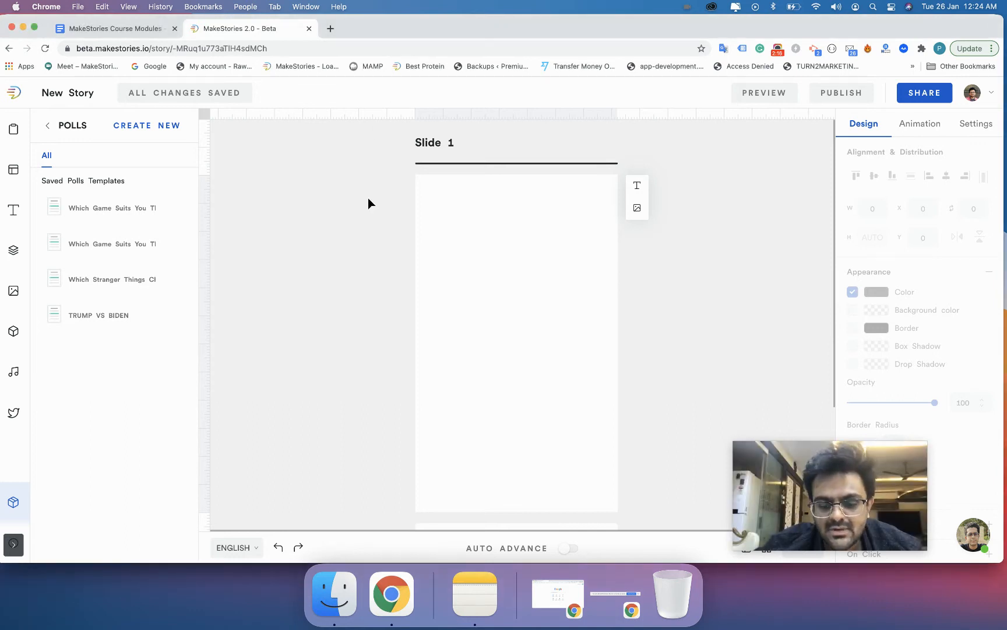
pyautogui.press('super+shift+n')
pyautogui.press('super+v')
pyautogui.press('Return')
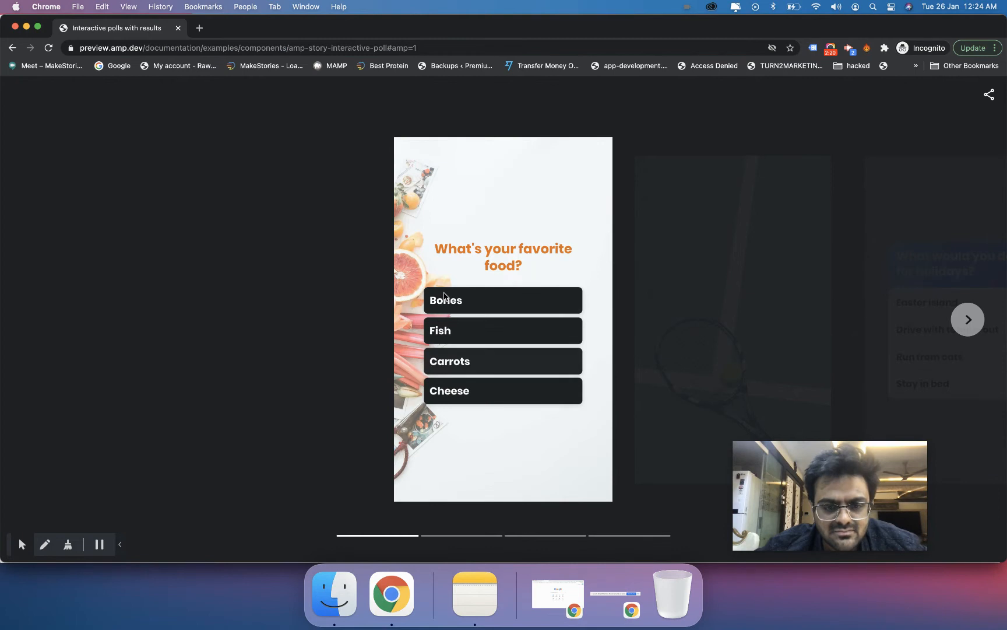
# Answer the demo polls with Bones, Jumping and Drive with tongue out, view the result slide, and close the demo.
pyautogui.click(440, 299)
pyautogui.click(657, 275)
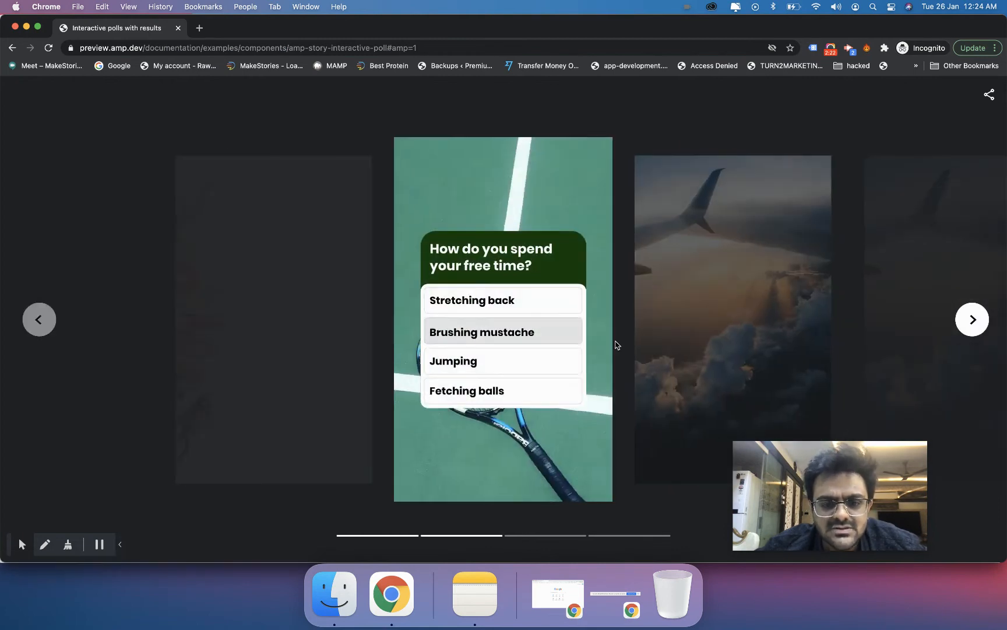
pyautogui.click(477, 369)
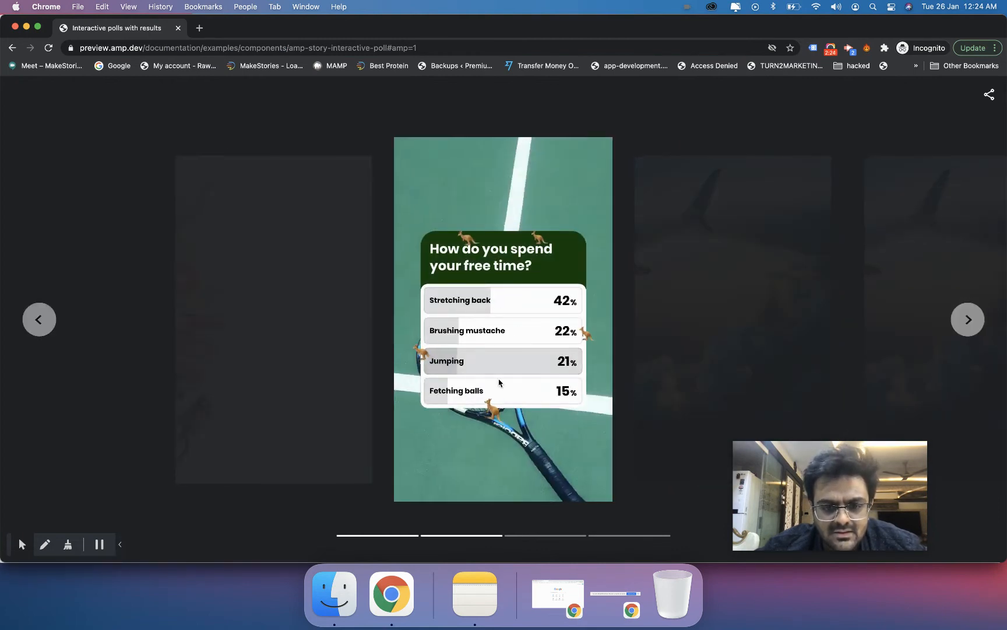
pyautogui.click(645, 341)
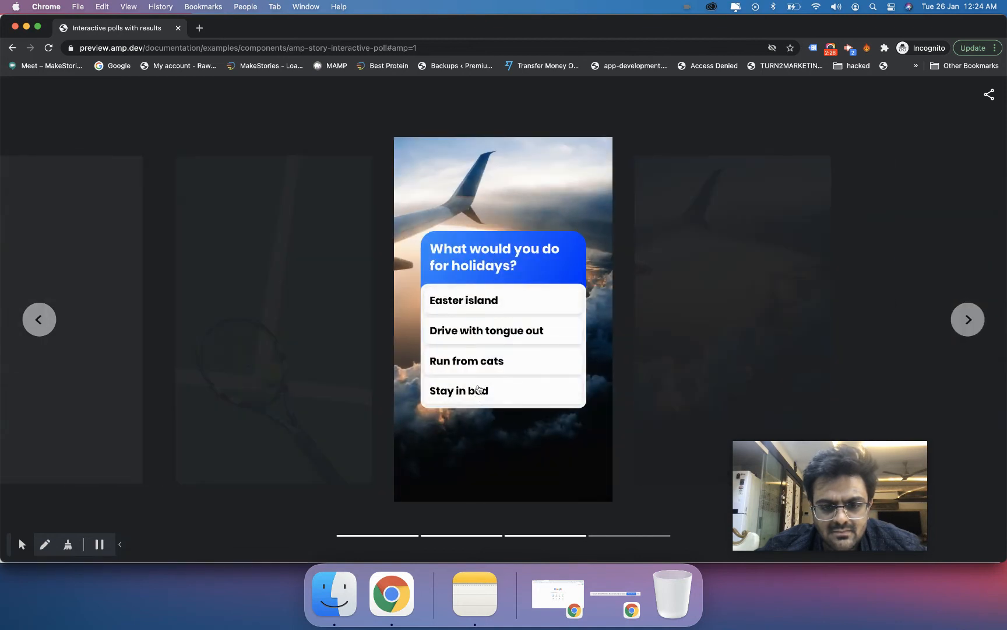
pyautogui.click(517, 326)
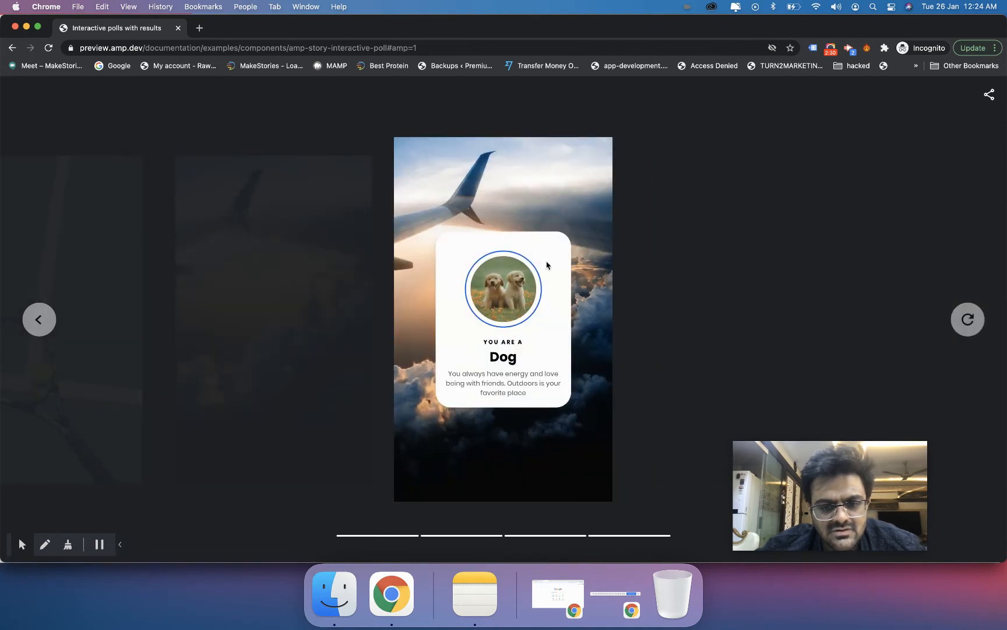
pyautogui.click(178, 28)
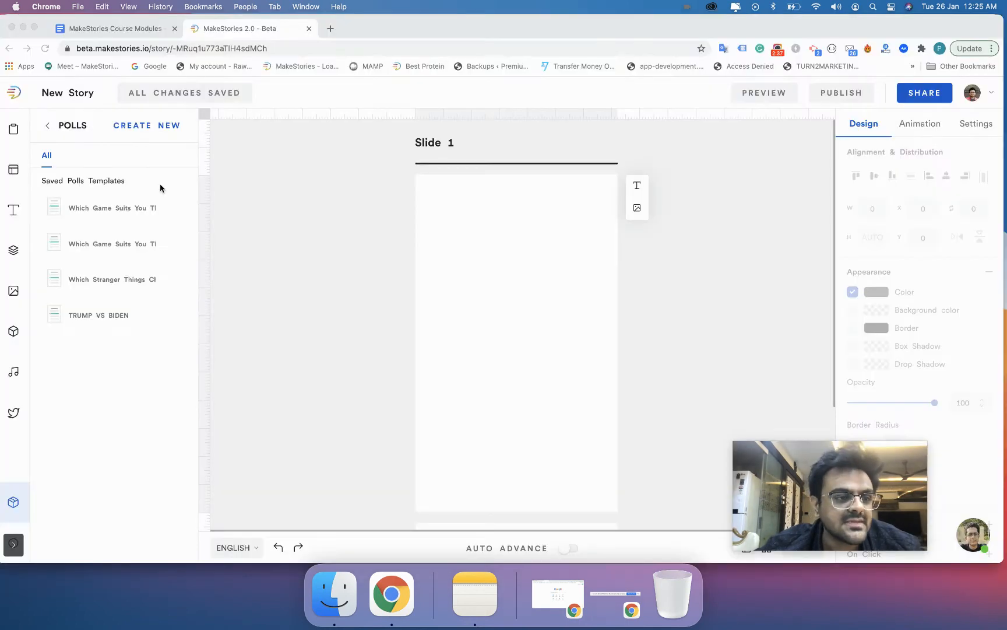
# Start creating a new poll from the Polls add-on, using the type with a result screen.
pyautogui.click(48, 127)
pyautogui.click(12, 504)
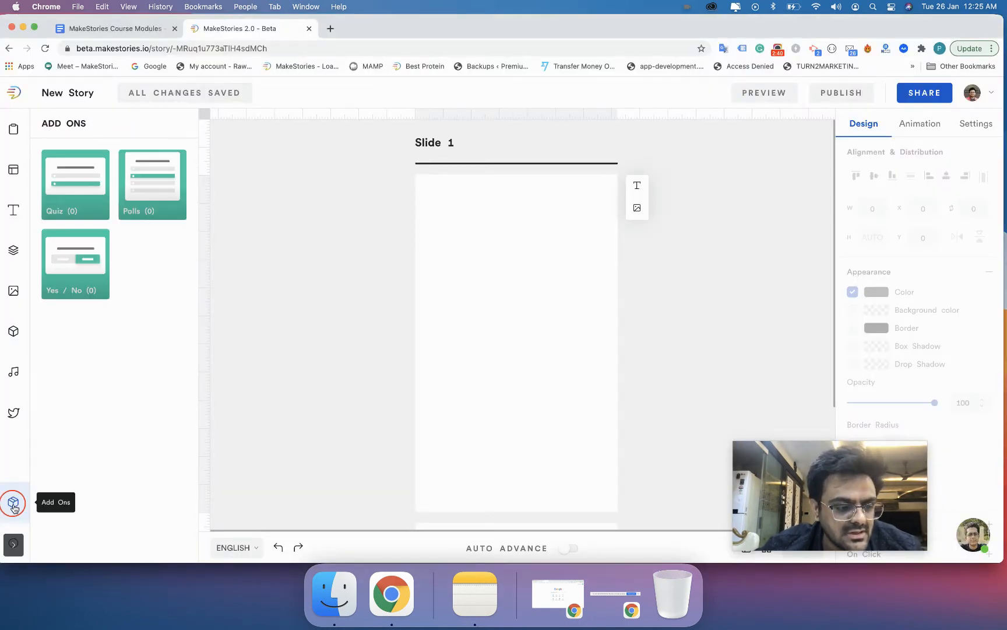
pyautogui.click(140, 207)
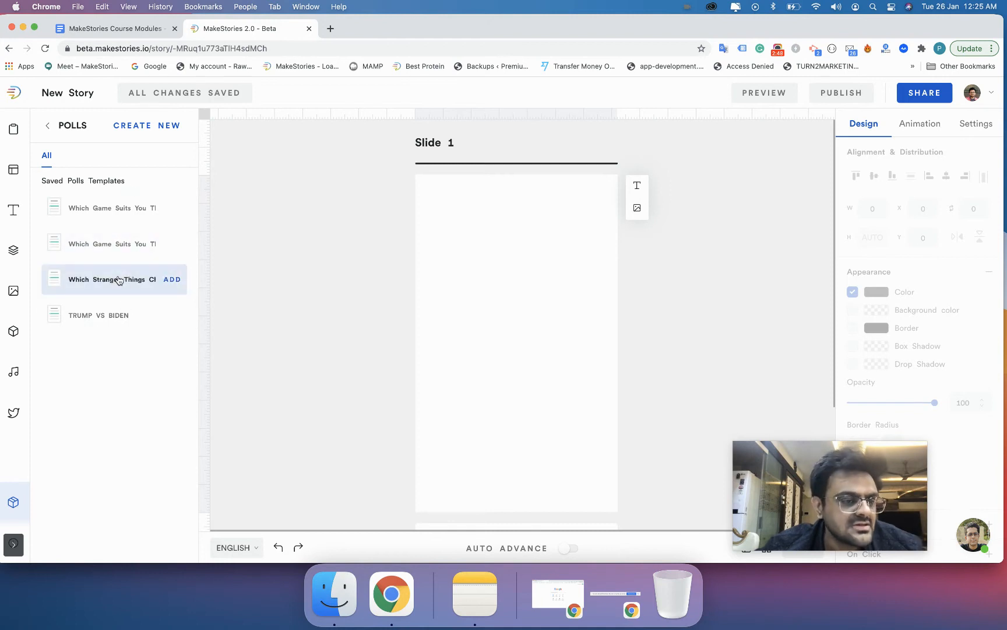
pyautogui.click(165, 126)
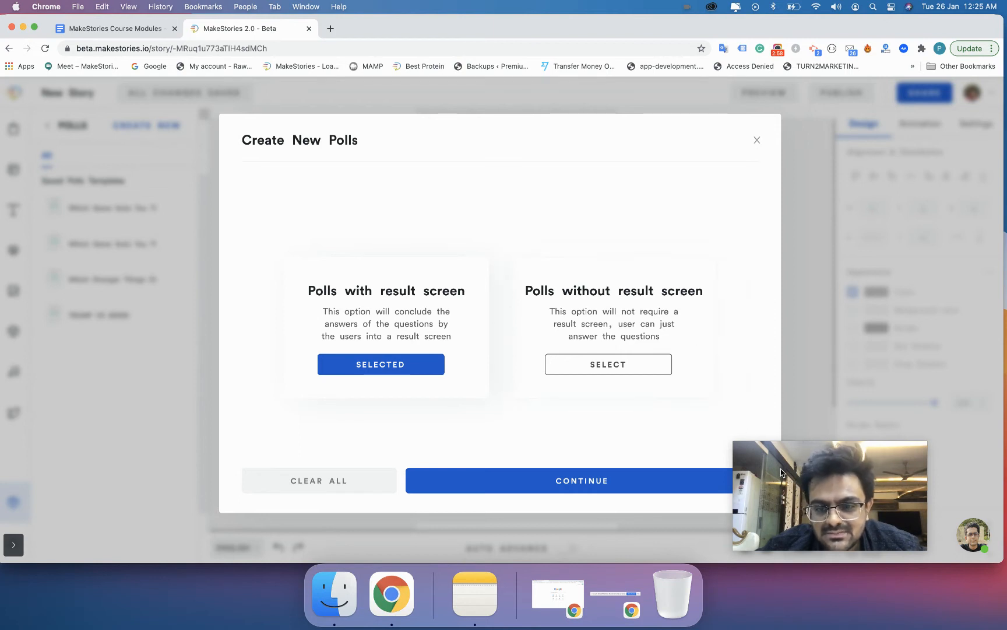
pyautogui.click(572, 486)
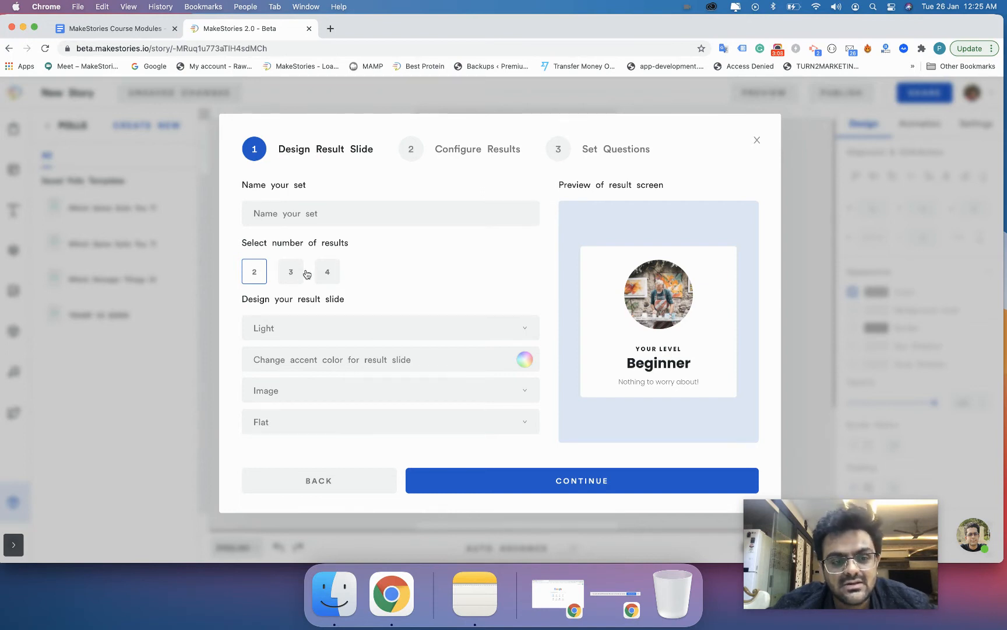
# Set the number of results to 4, name the set "Whats your spirit animal", and proceed to configuring the results.
pyautogui.click(324, 273)
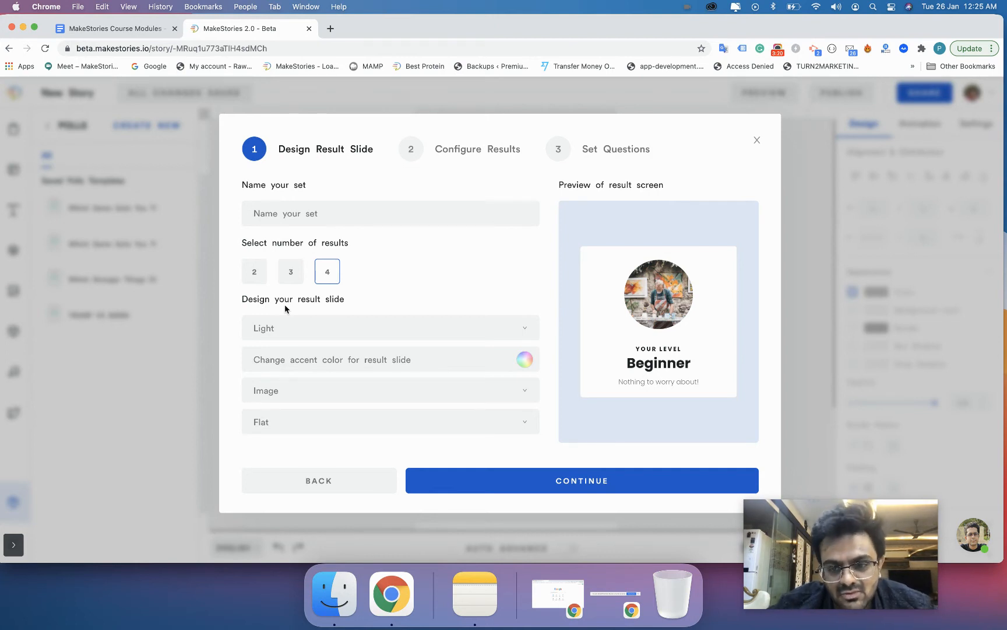
pyautogui.click(274, 205)
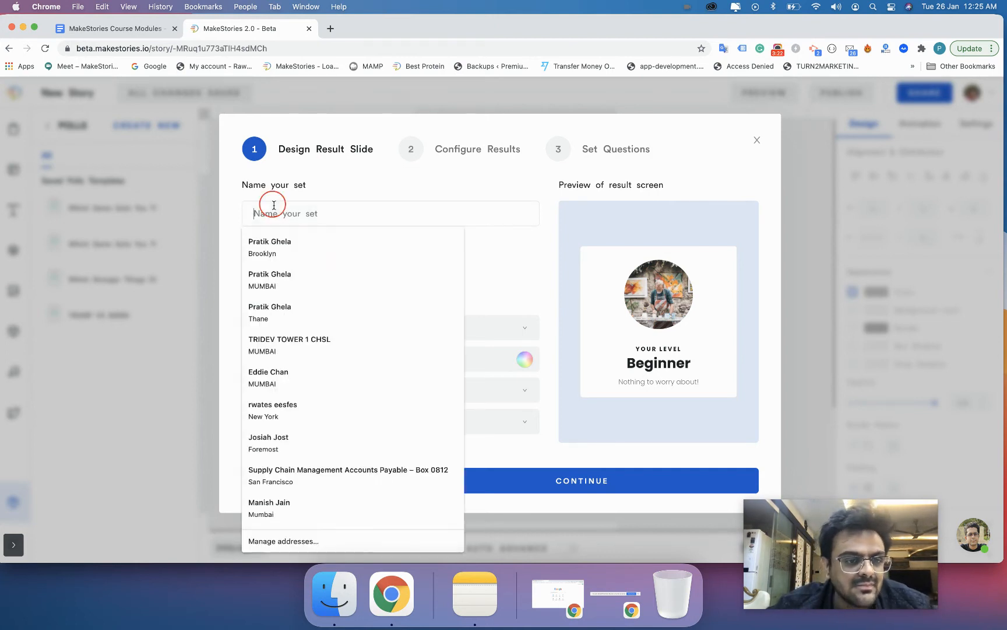
pyautogui.write('Whats ')
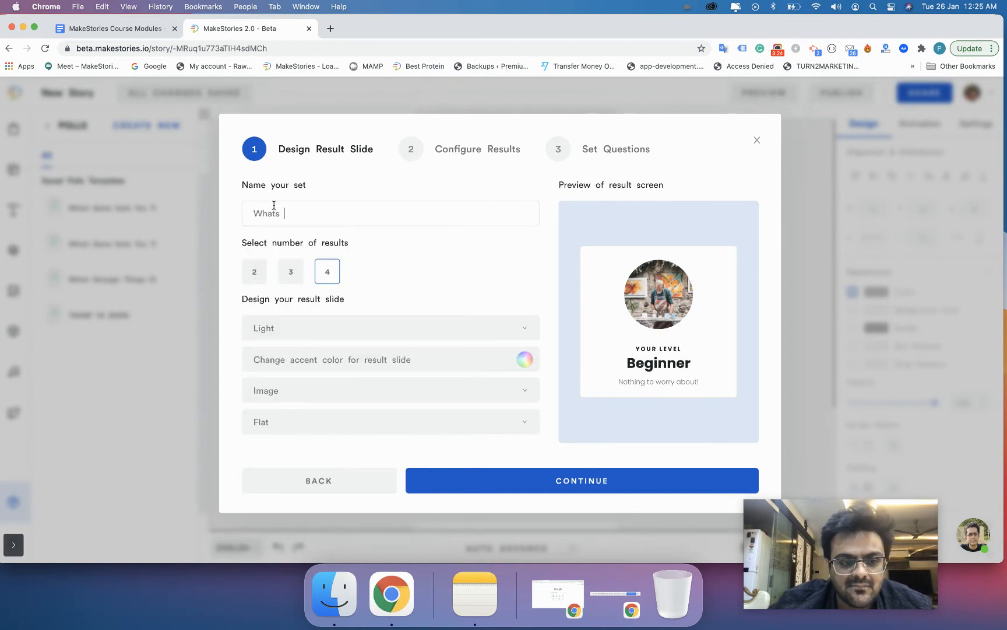
pyautogui.write('youre spirit an')
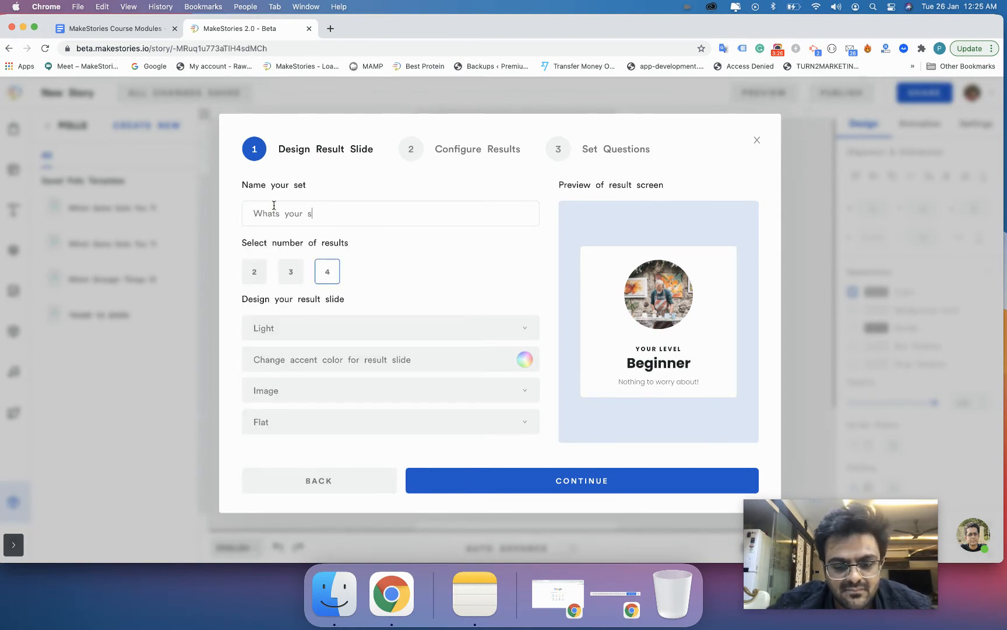
pyautogui.write('imal')
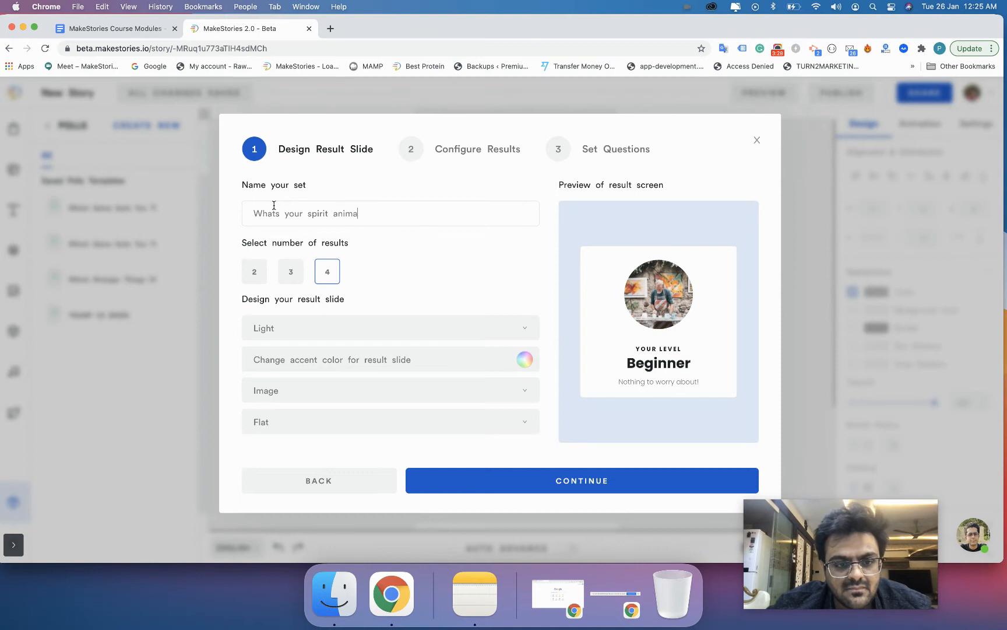
pyautogui.click(505, 488)
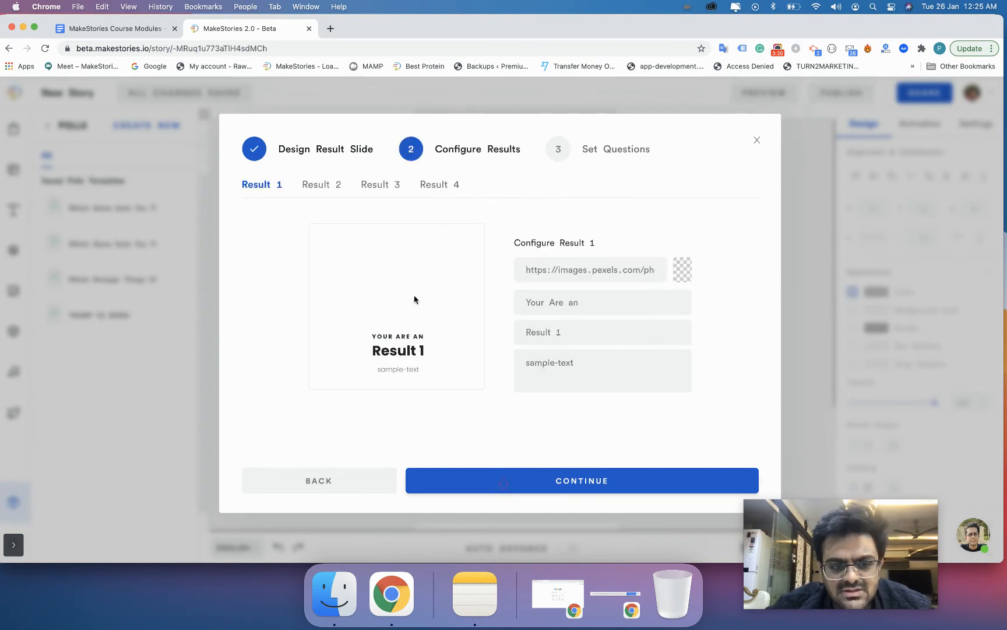
# Set the category name of Result 1 to "Cat" and of Result 2 to "Dog".
pyautogui.tripleClick(548, 331)
pyautogui.write('Cat')
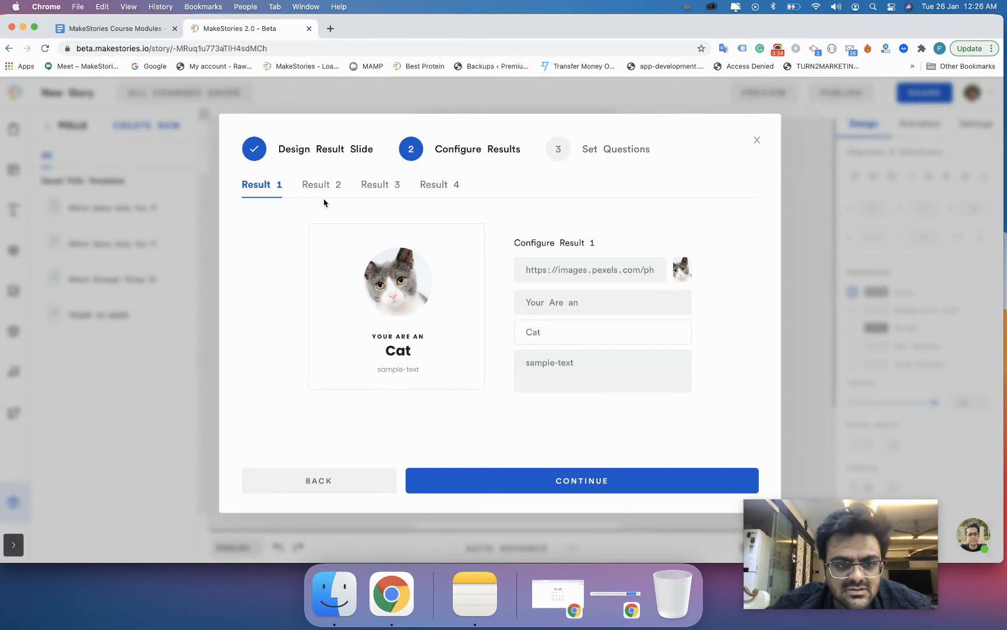
pyautogui.click(321, 186)
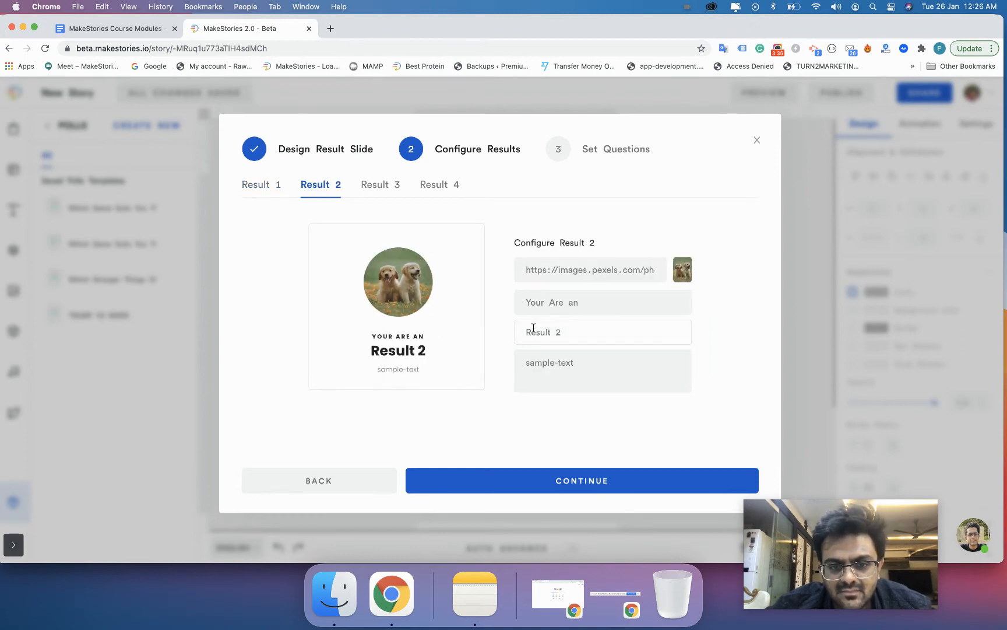
pyautogui.tripleClick(534, 330)
pyautogui.write('Dog')
# Set the category name of Result 3 to "Mouse".
pyautogui.click(383, 184)
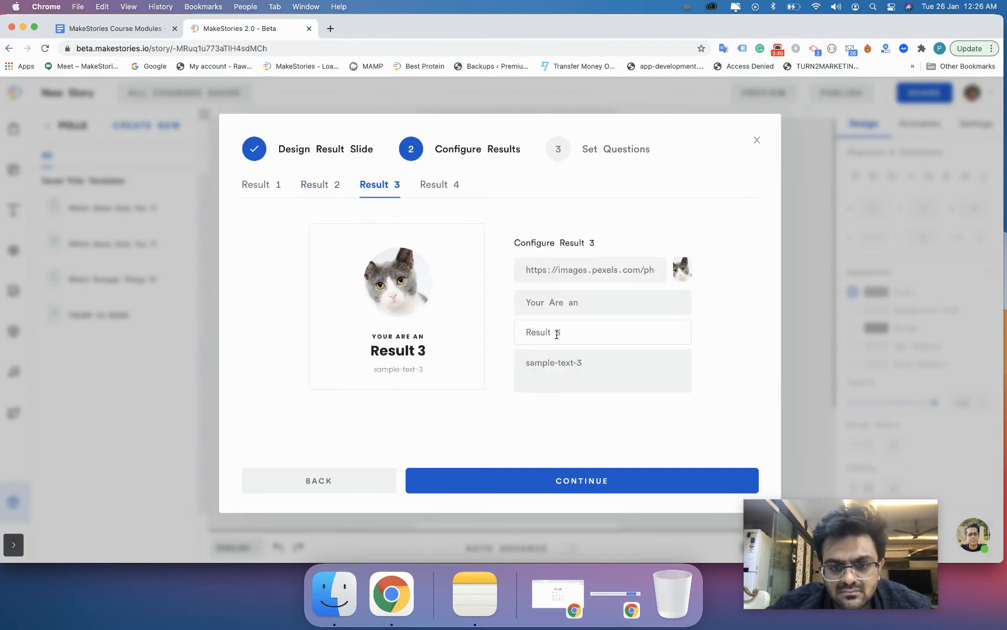
pyautogui.tripleClick(557, 333)
pyautogui.write('Mouse')
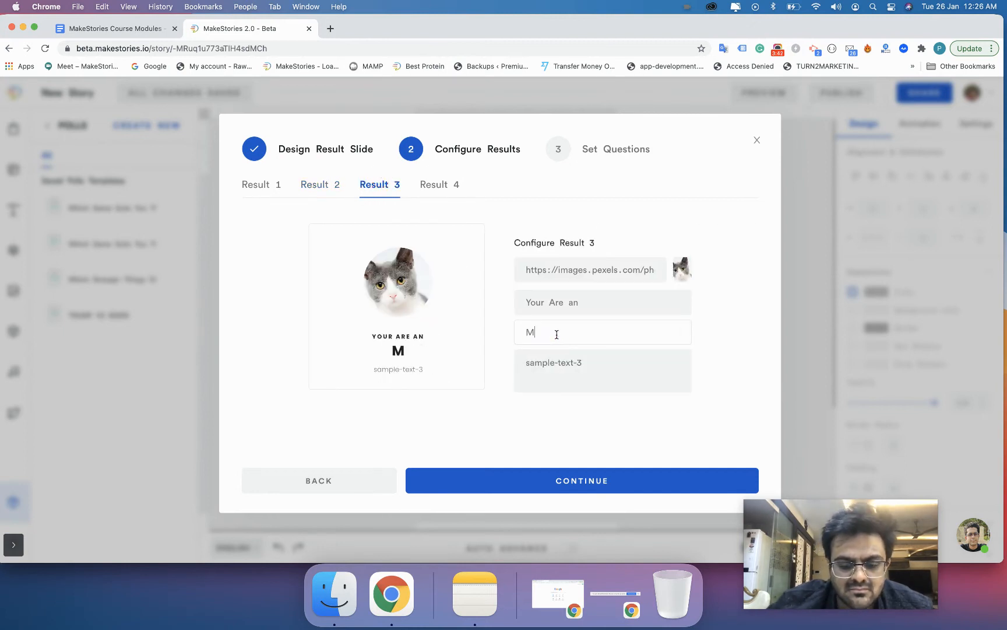
# Search the free Unsplash images for "mouse" and use the photo of the light-brown rodent on white as Result 3's image.
pyautogui.click(678, 274)
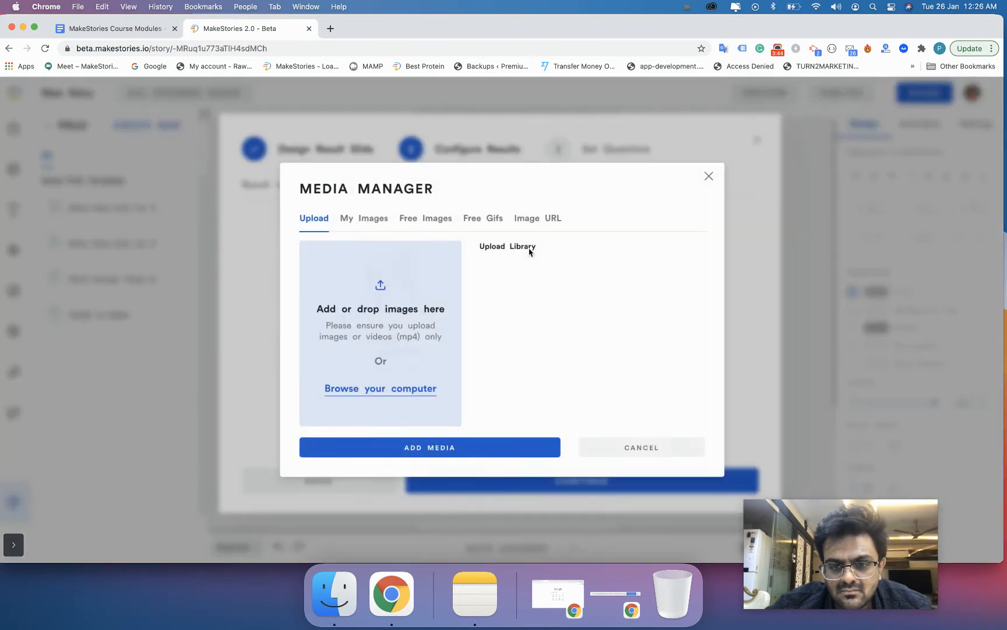
pyautogui.click(404, 218)
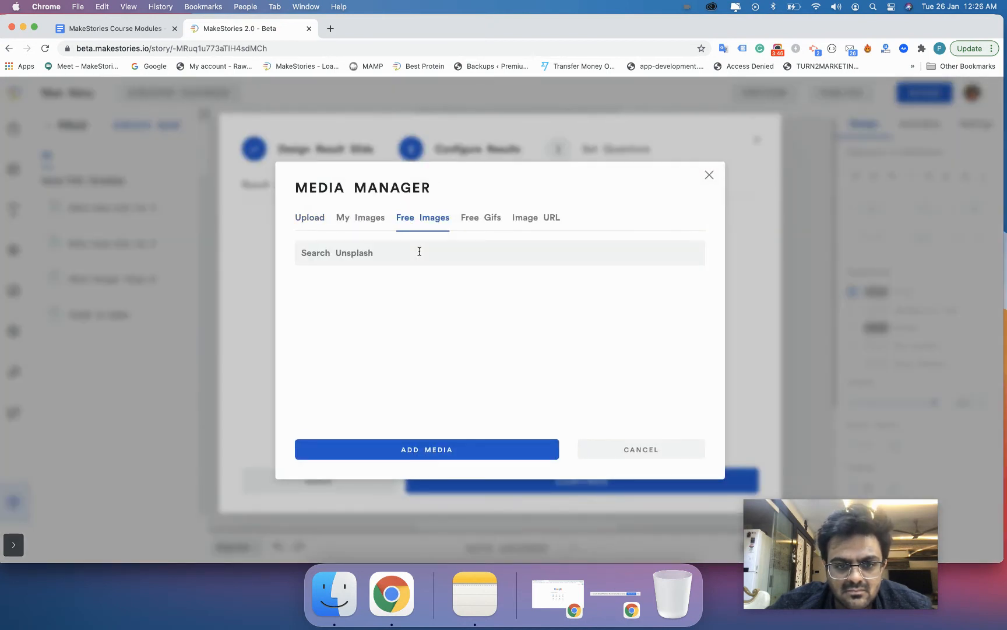
pyautogui.write('mouse')
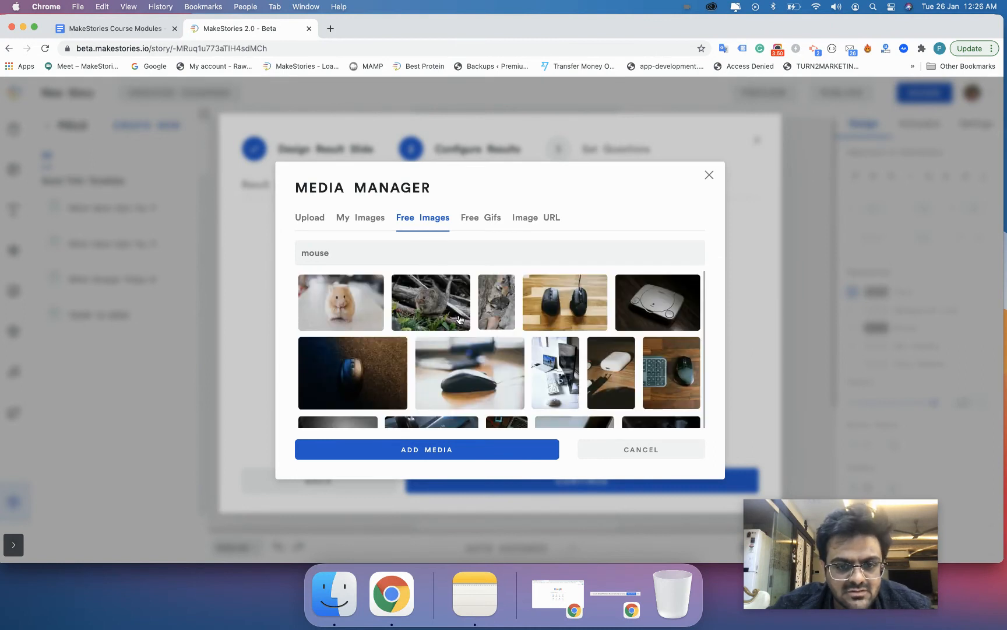
pyautogui.click(336, 311)
pyautogui.click(411, 448)
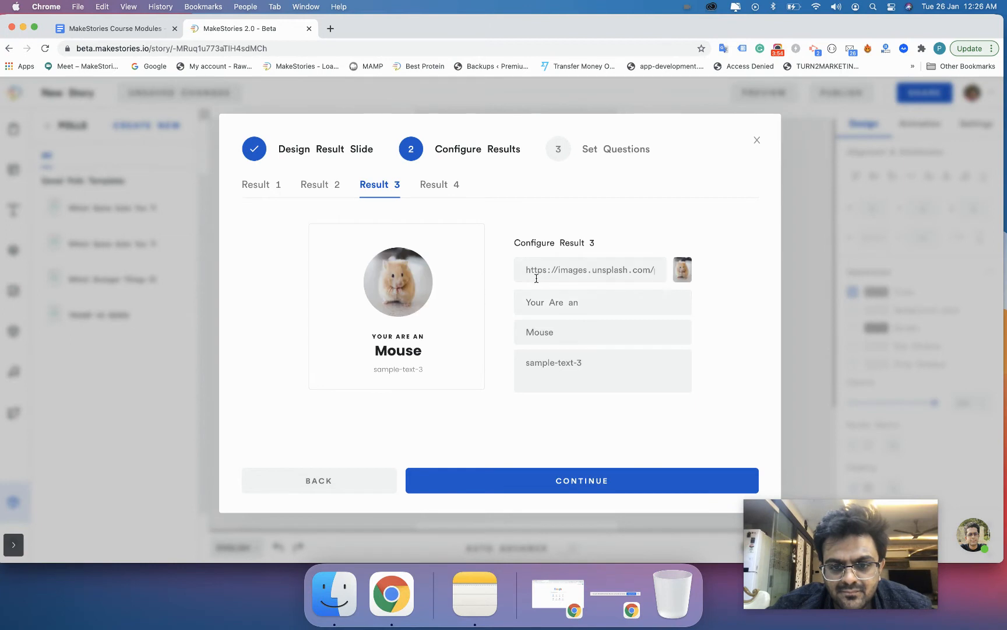
# Set the category name of Result 4 to "Pigeon".
pyautogui.click(432, 186)
pyautogui.click(539, 338)
pyautogui.press('super+a')
pyautogui.press('BackSpace')
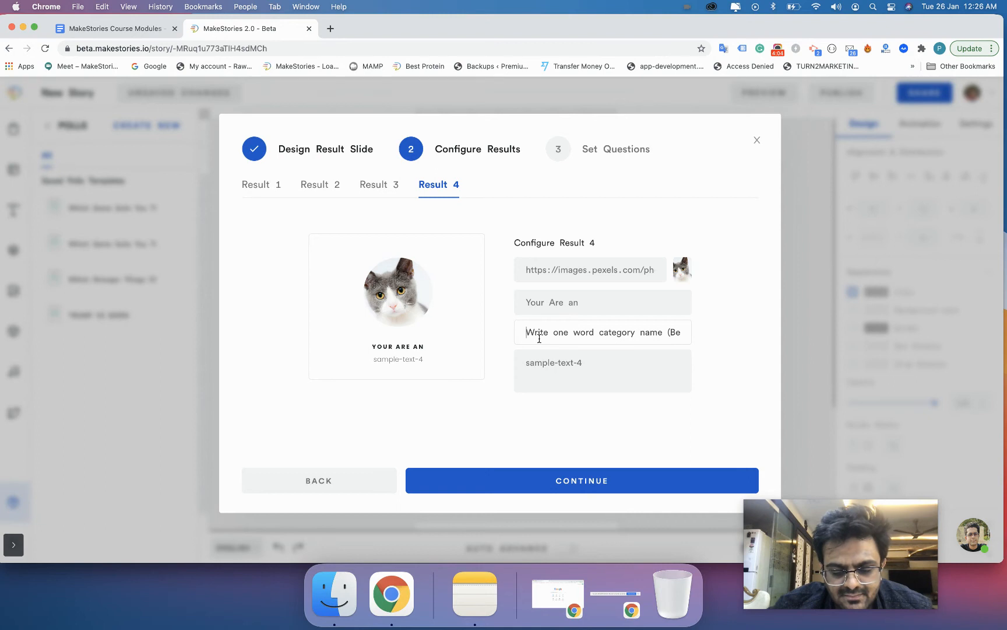
pyautogui.write('Pigeon')
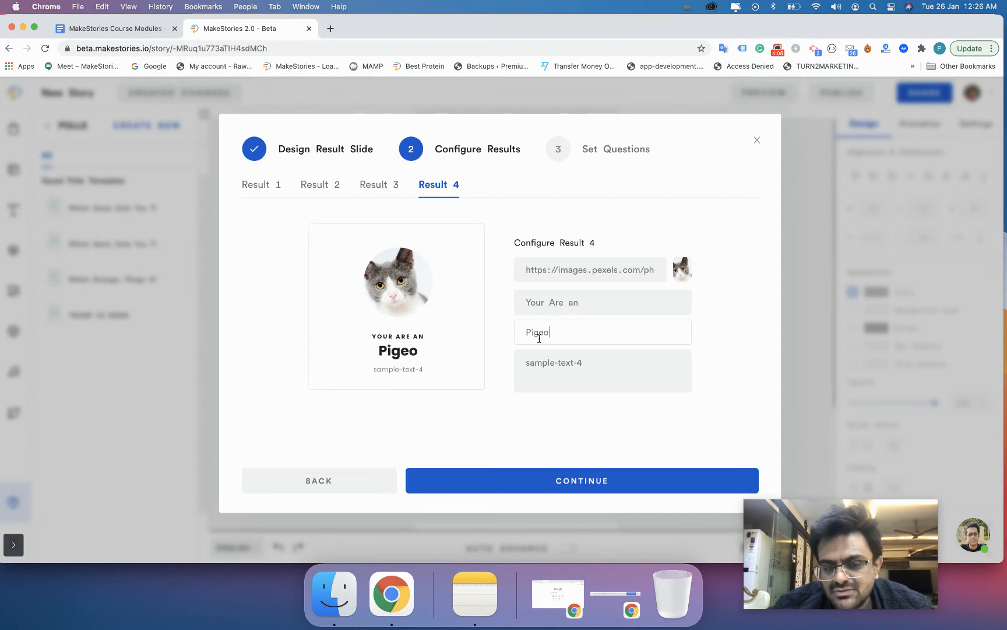
# Search the free images for "pigeon", use the standing white pigeon photo as Result 4's image, and proceed to setting the questions.
pyautogui.click(684, 270)
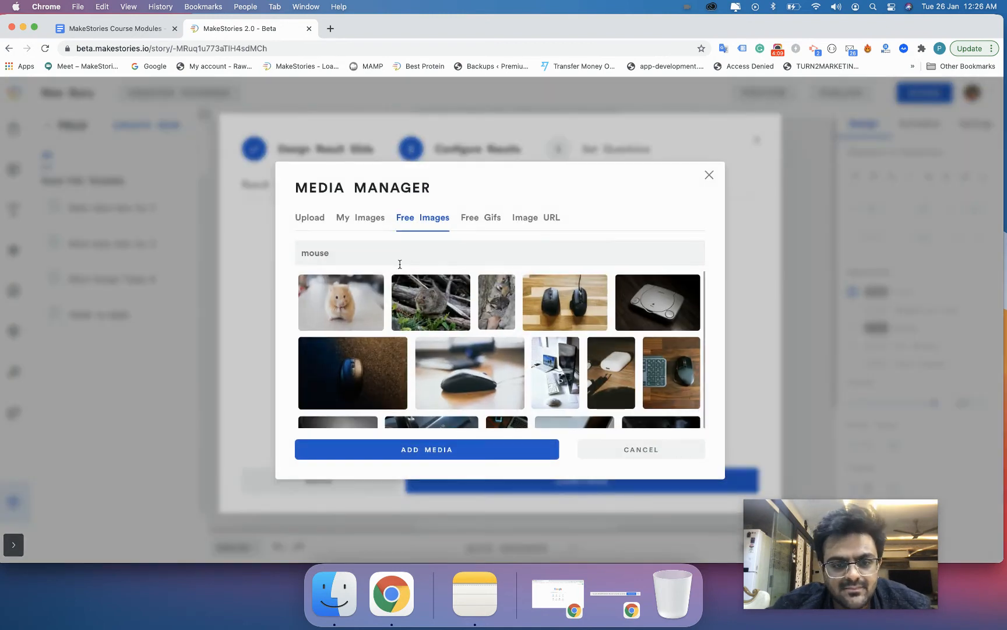
pyautogui.tripleClick(399, 251)
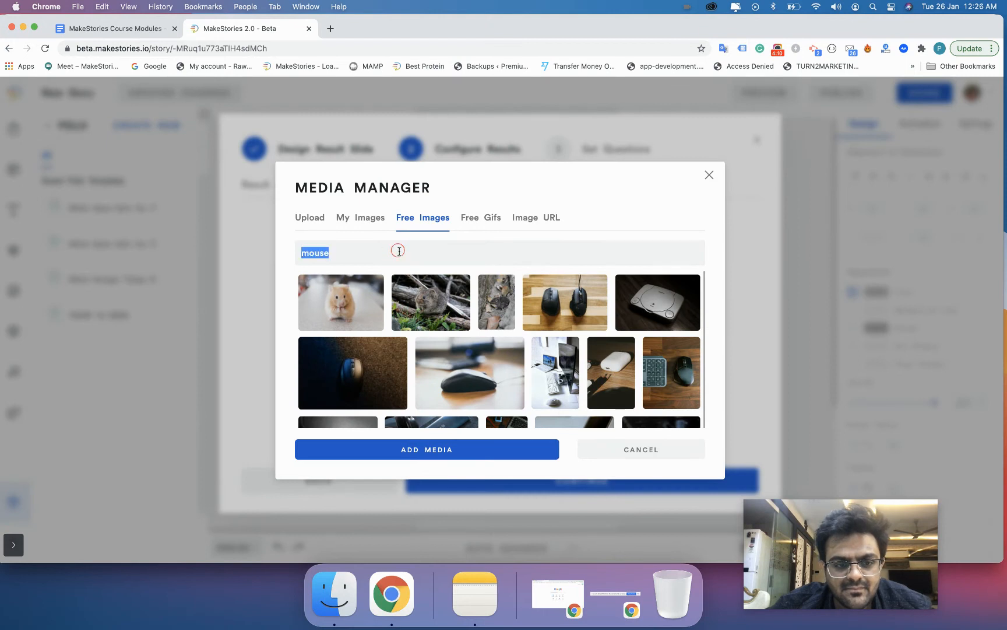
pyautogui.write('pigeon')
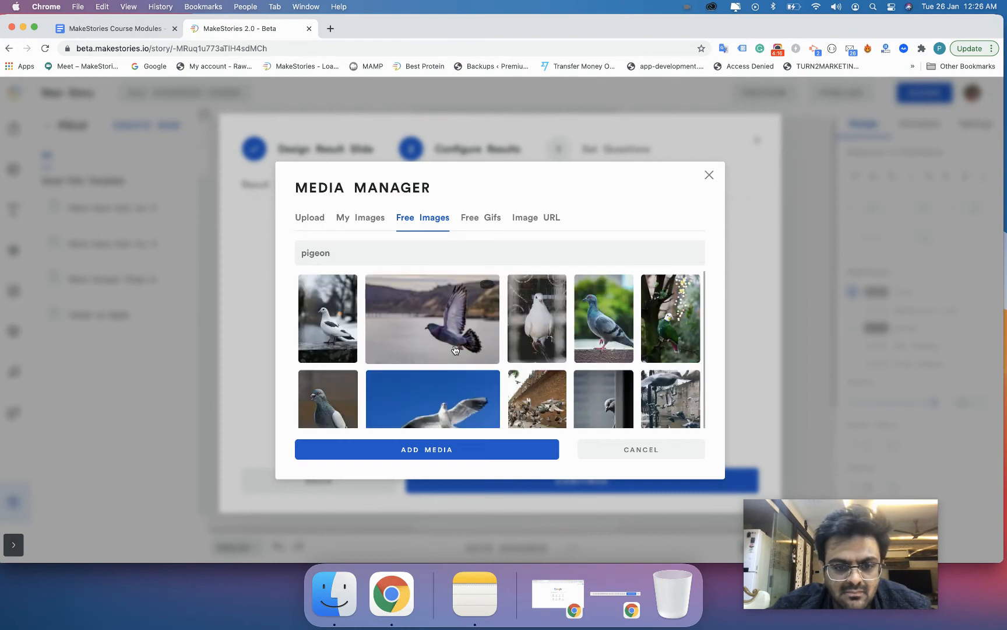
pyautogui.click(345, 332)
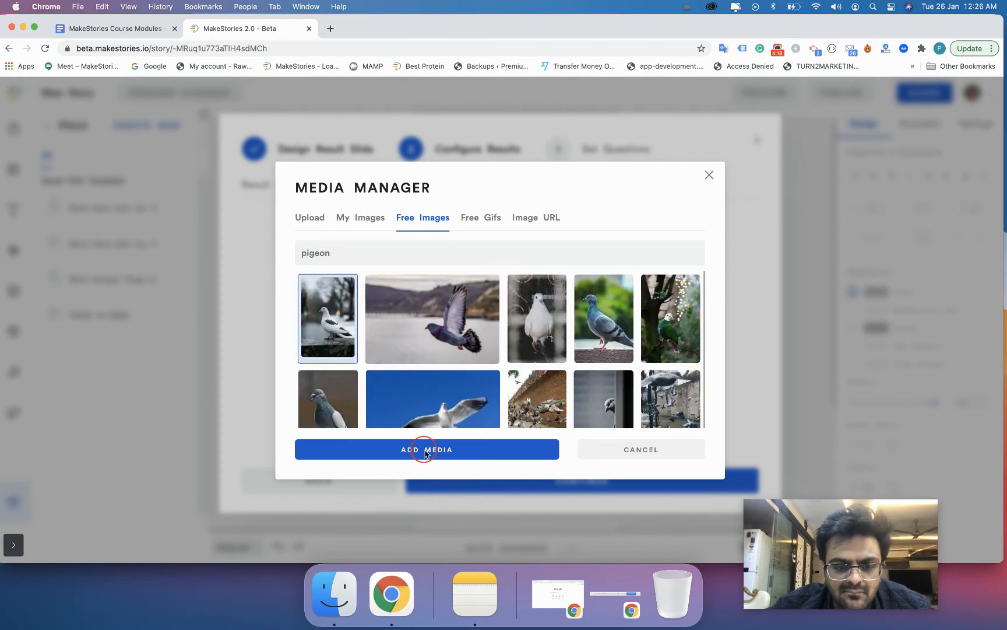
pyautogui.click(425, 451)
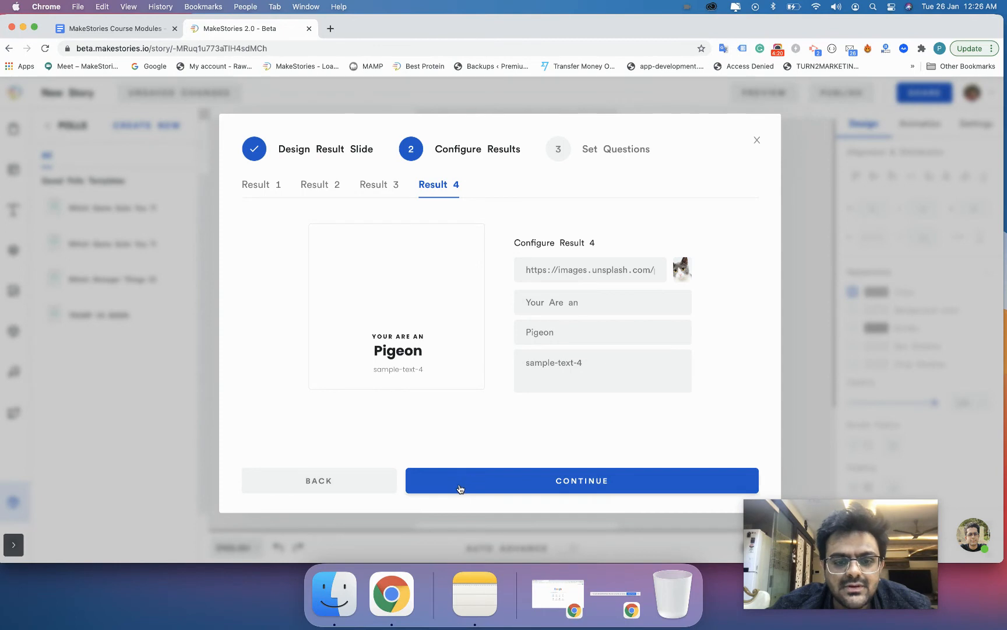
pyautogui.click(566, 481)
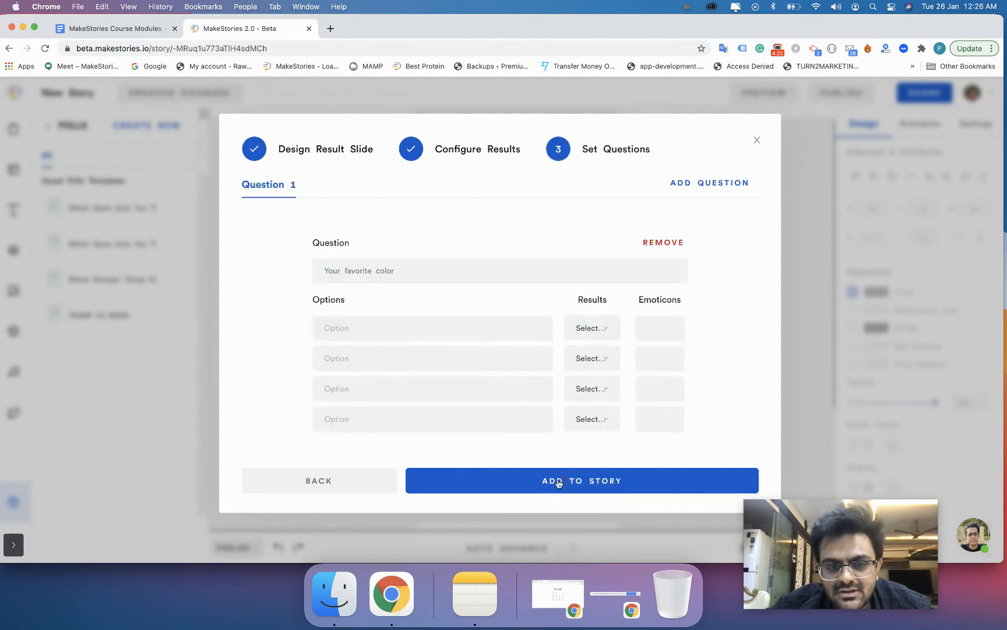
# Fill the four options of Question 1, "Your favorite color", with "Red", "Orange", "Green" and "Blue".
pyautogui.tripleClick(400, 271)
pyautogui.click(403, 332)
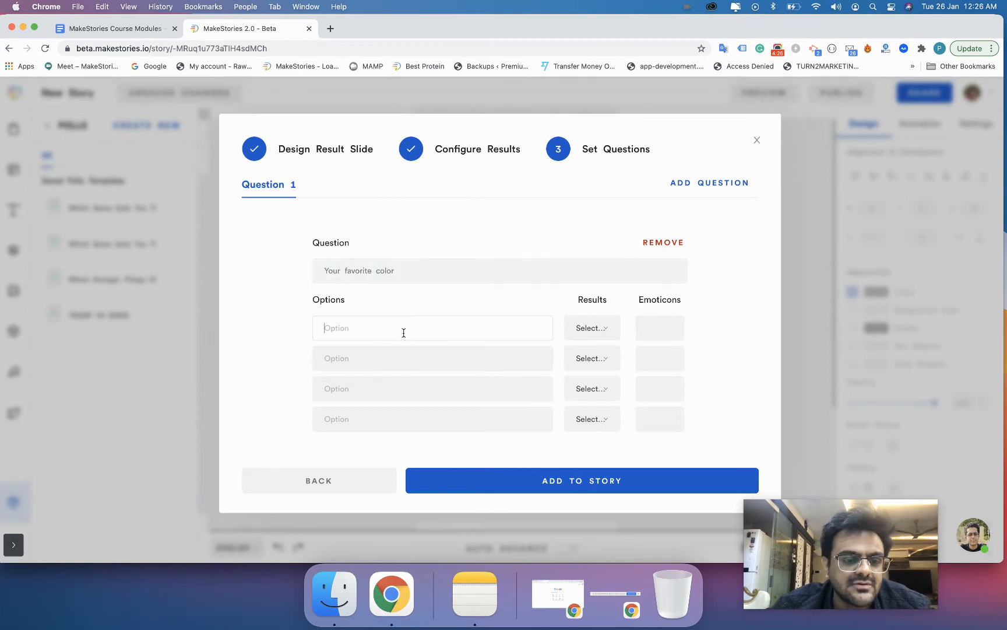
pyautogui.write('Red')
pyautogui.click(403, 359)
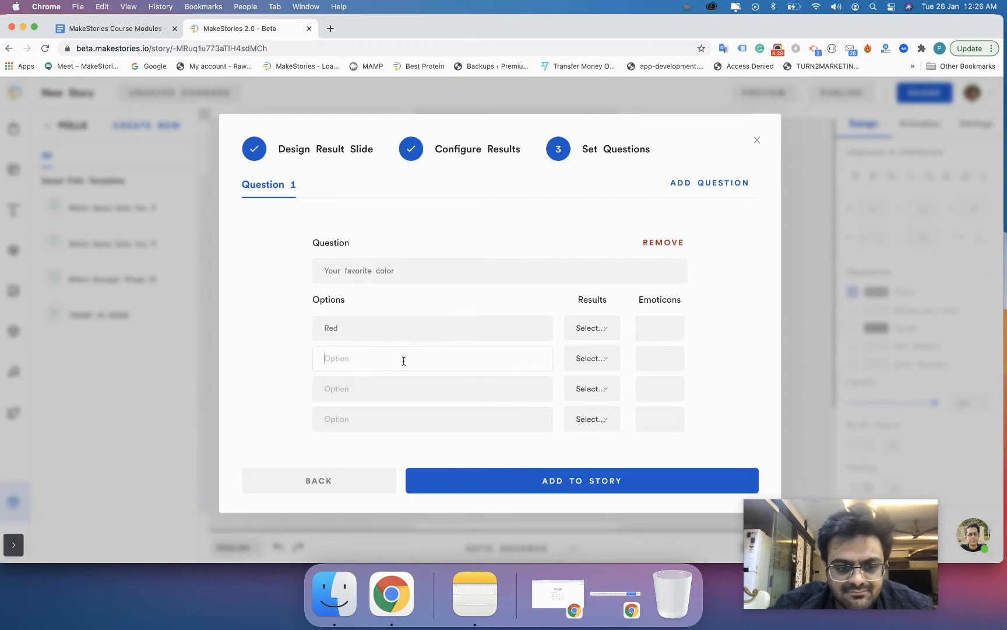
pyautogui.write('Orange')
pyautogui.click(396, 392)
pyautogui.write('Green')
pyautogui.click(395, 419)
pyautogui.write('Blue')
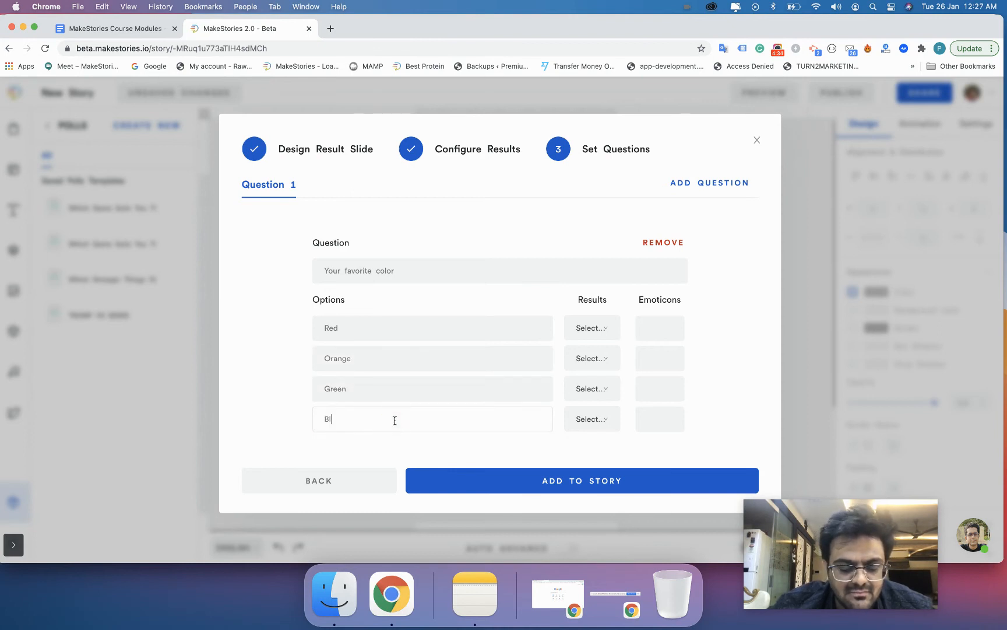
pyautogui.click(446, 332)
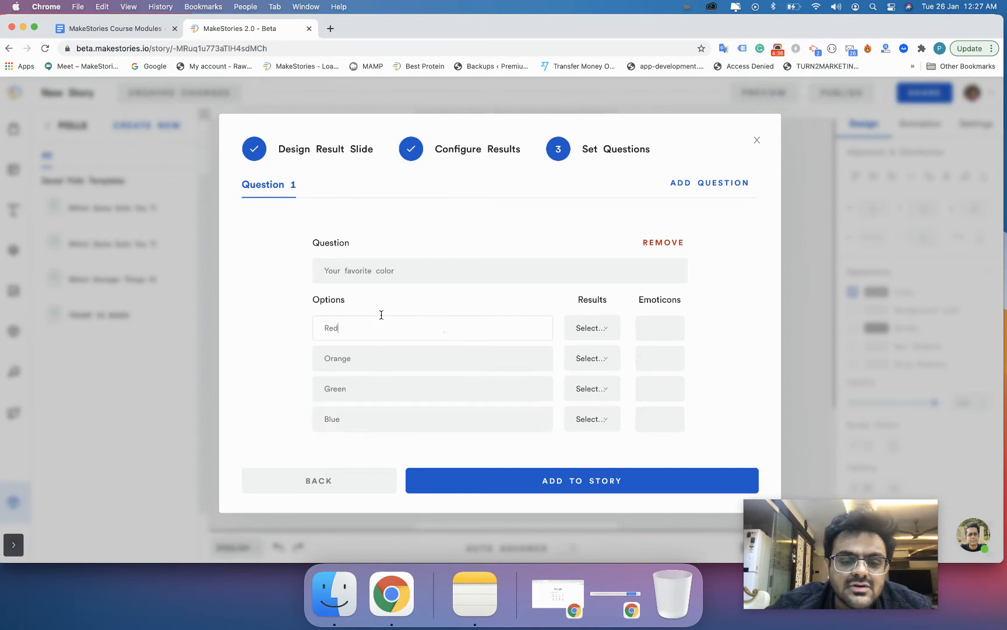
# Assign Question 1's results: Red to Cat, Orange to Dog, Blue to Mouse and Green to Pigeon.
pyautogui.click(584, 330)
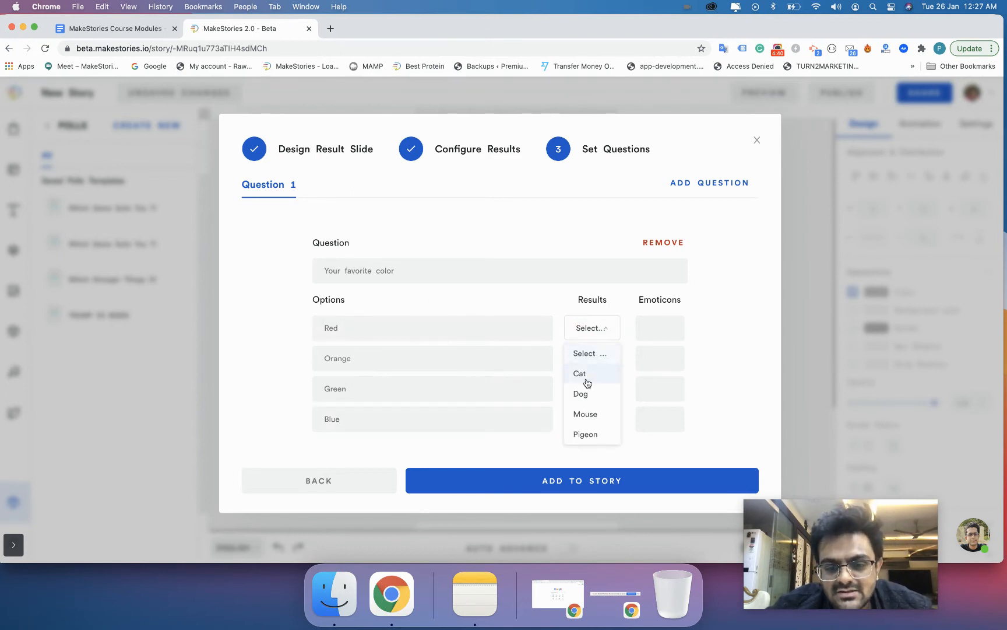
pyautogui.click(586, 373)
pyautogui.click(593, 364)
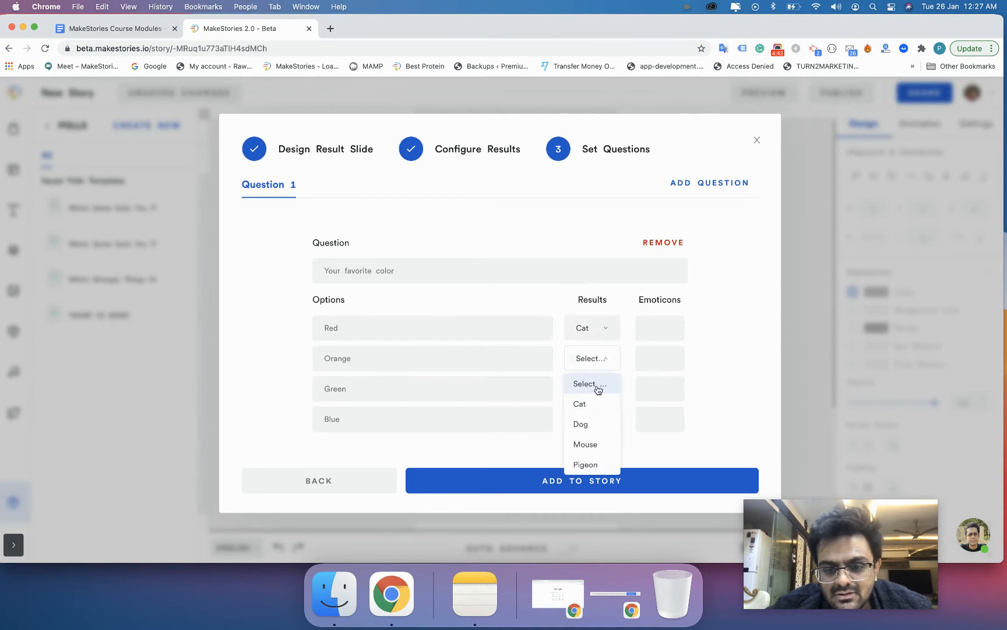
pyautogui.click(597, 426)
pyautogui.click(589, 418)
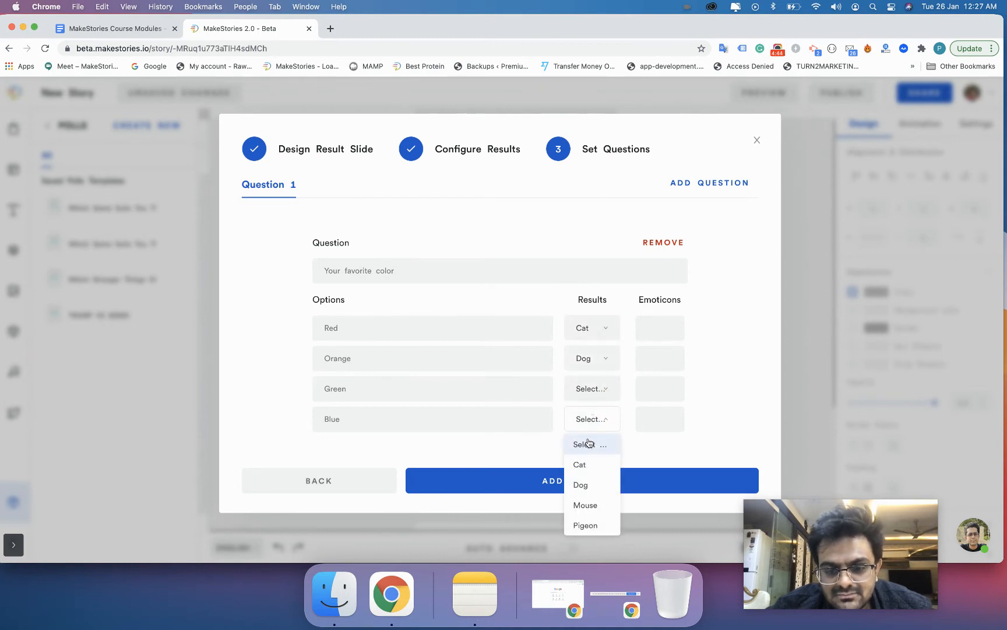
pyautogui.click(584, 503)
pyautogui.click(587, 388)
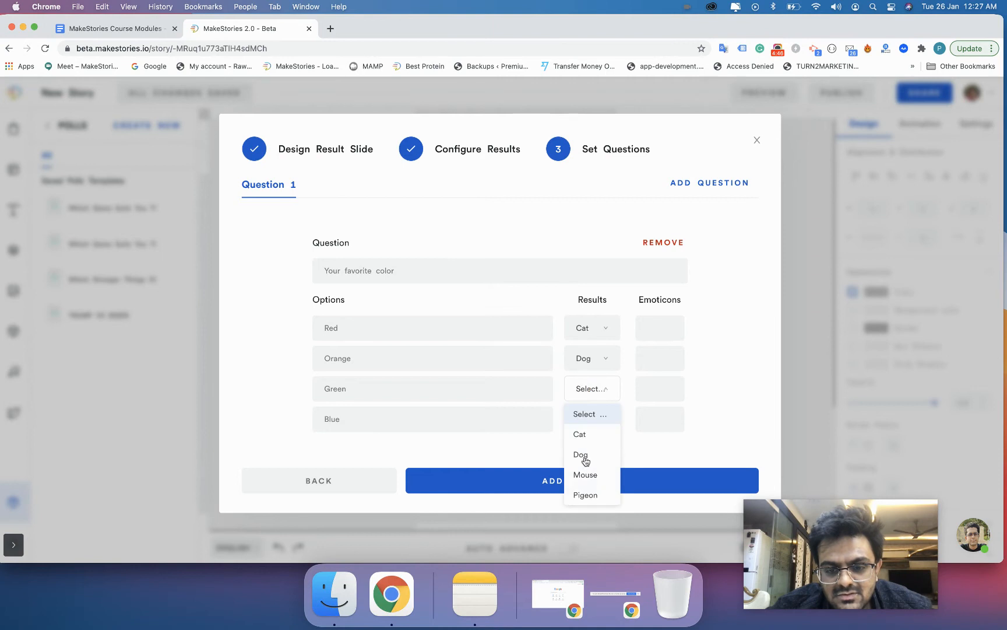
pyautogui.click(582, 493)
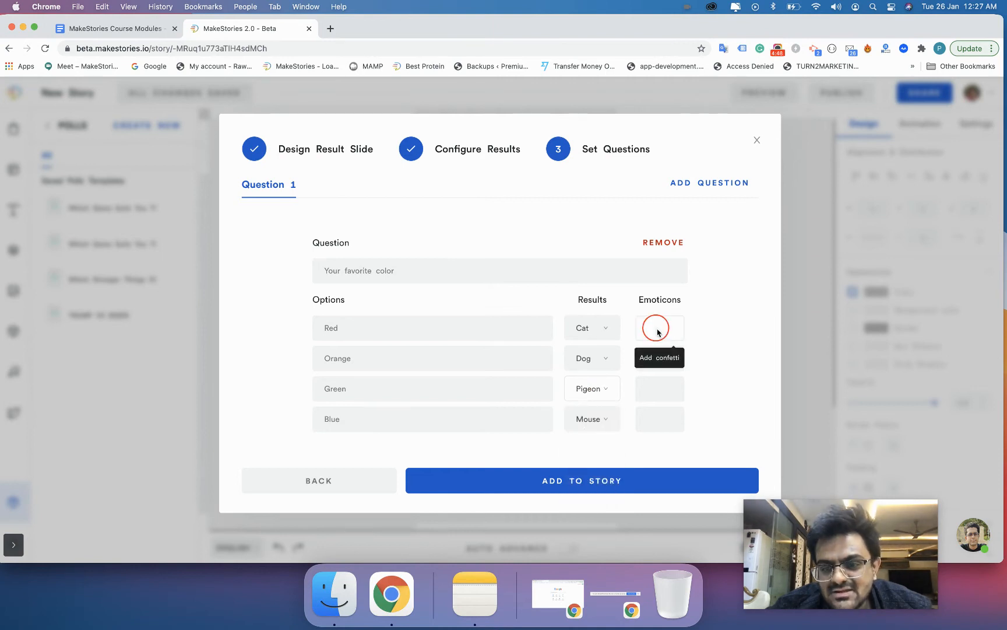
# Add emoticons to Question 1's options: heart-eyes for Red, money-mouth for Orange, grinning with sweat for Green and a yellow face for Blue.
pyautogui.click(656, 330)
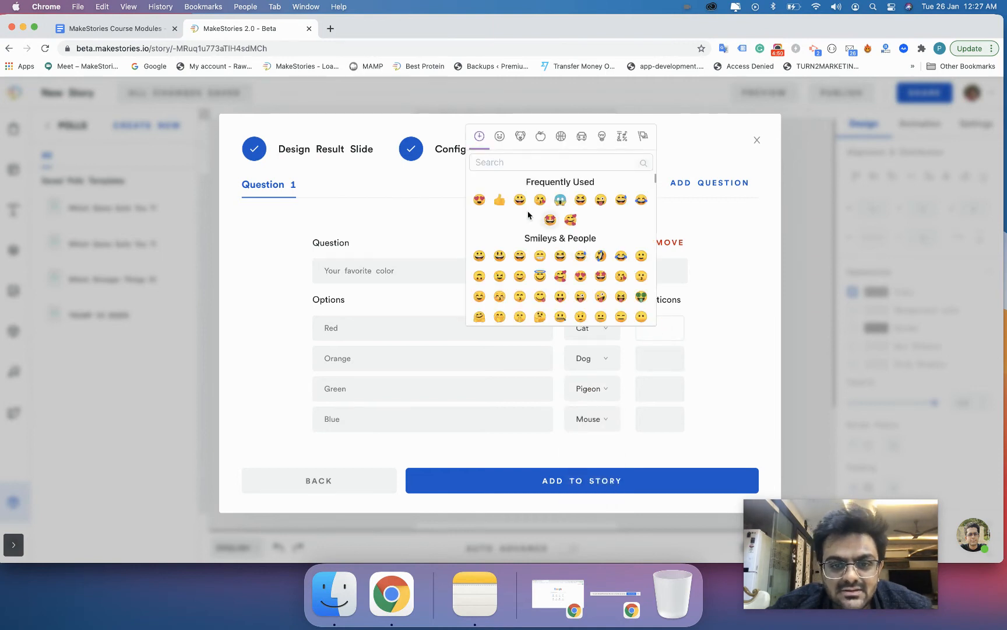
pyautogui.click(482, 201)
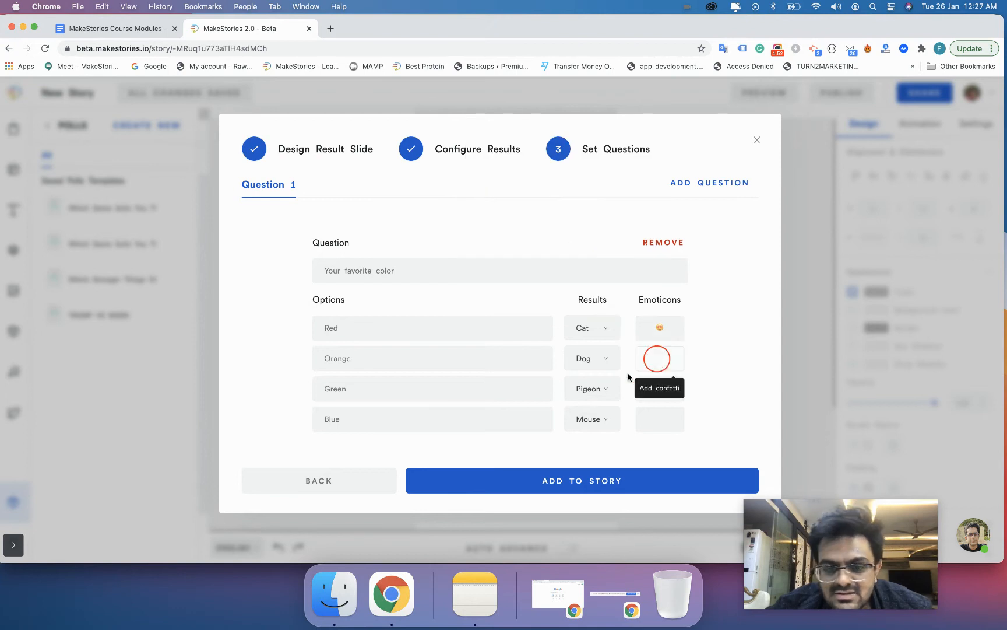
pyautogui.click(657, 360)
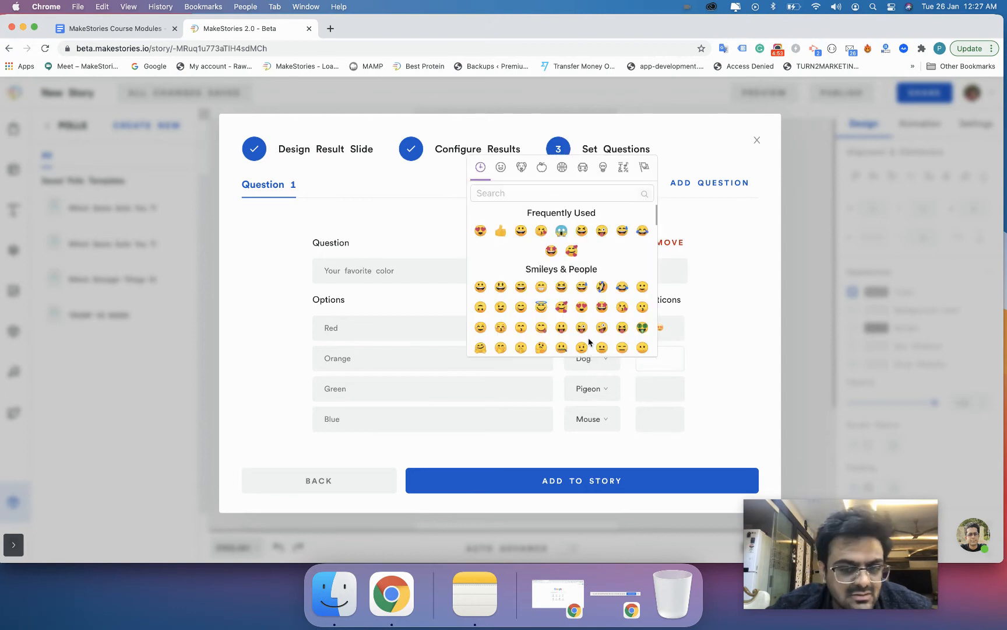
pyautogui.click(641, 331)
pyautogui.click(664, 389)
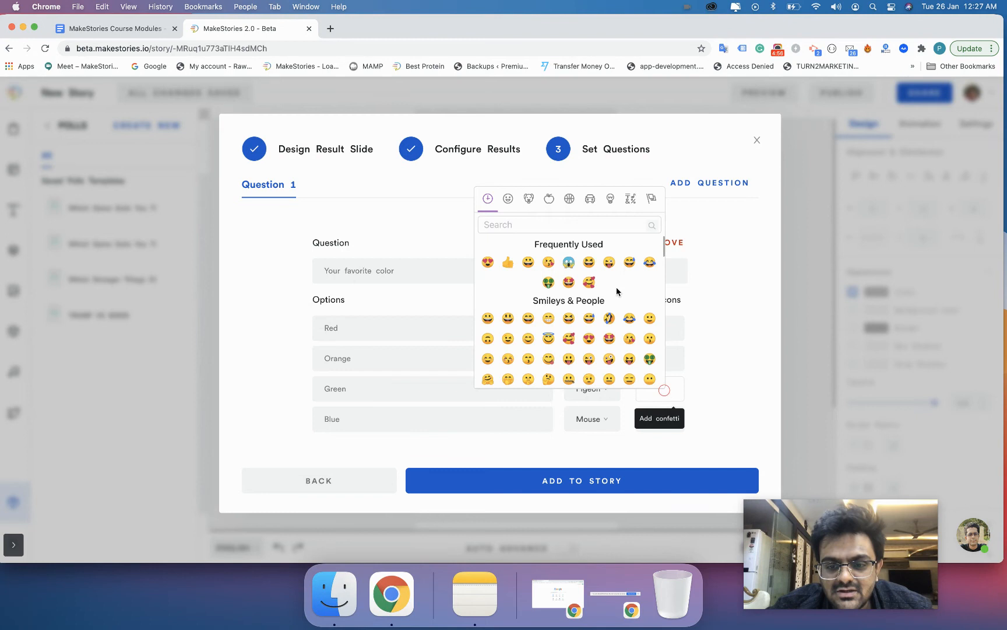
pyautogui.click(630, 262)
pyautogui.click(654, 427)
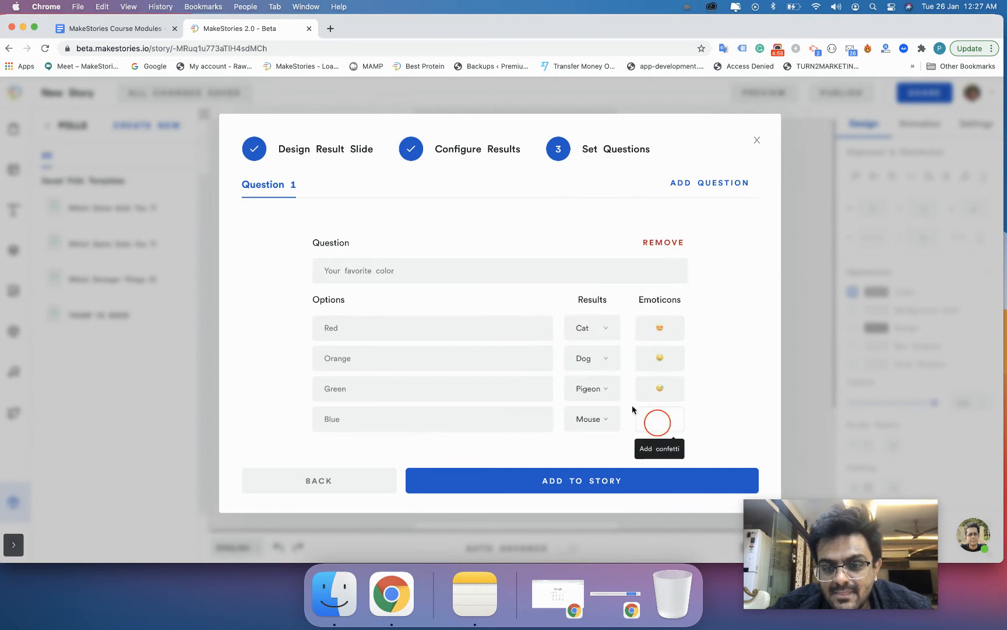
pyautogui.click(470, 377)
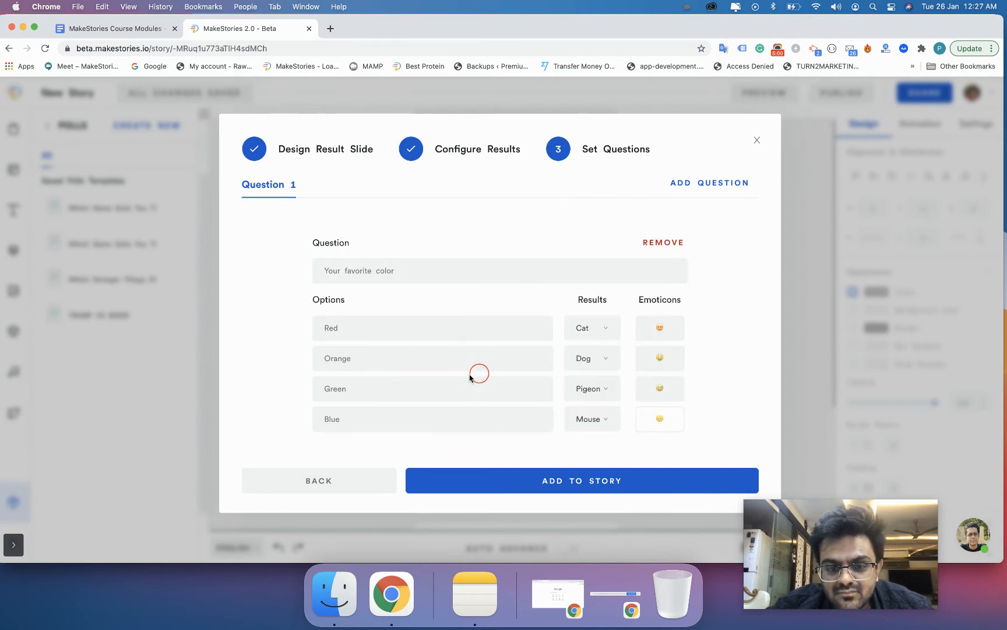
# Add a second question and set its text to "What you love to do in free time".
pyautogui.click(687, 182)
pyautogui.click(386, 269)
pyautogui.press('super+a')
pyautogui.write('What y')
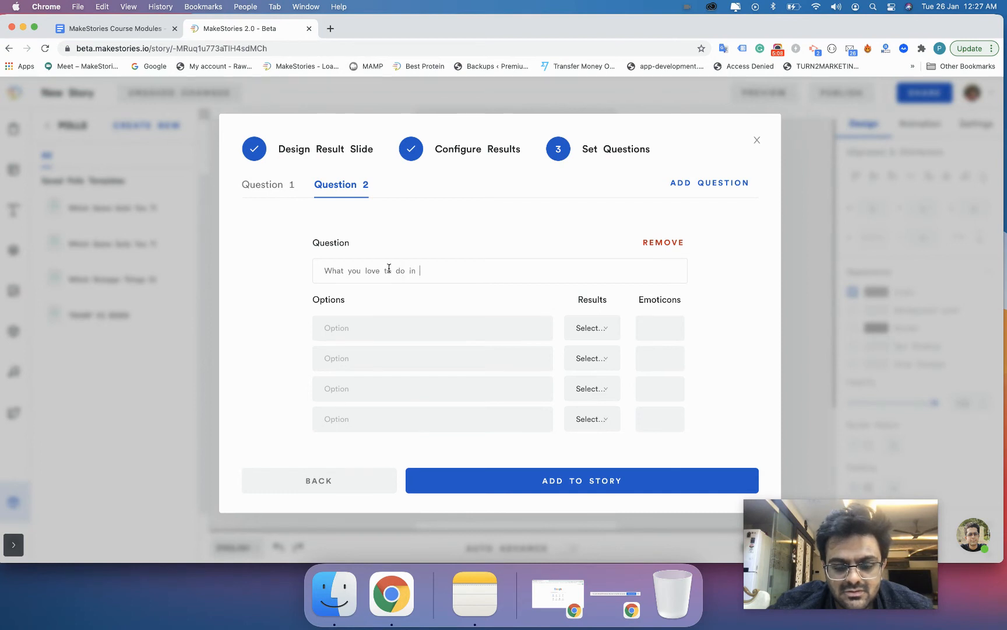
pyautogui.click(348, 331)
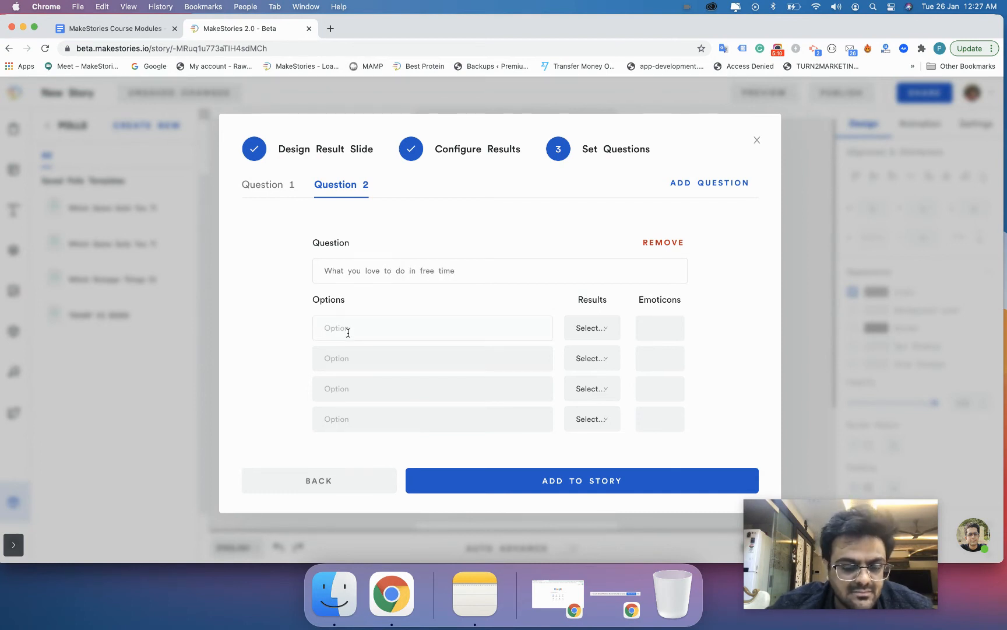
# Open the amp-story-interactive-poll example on preview.amp.dev in an incognito window, check its sample question, and return to the MakeStories poll set.
pyautogui.press('super+shift+n')
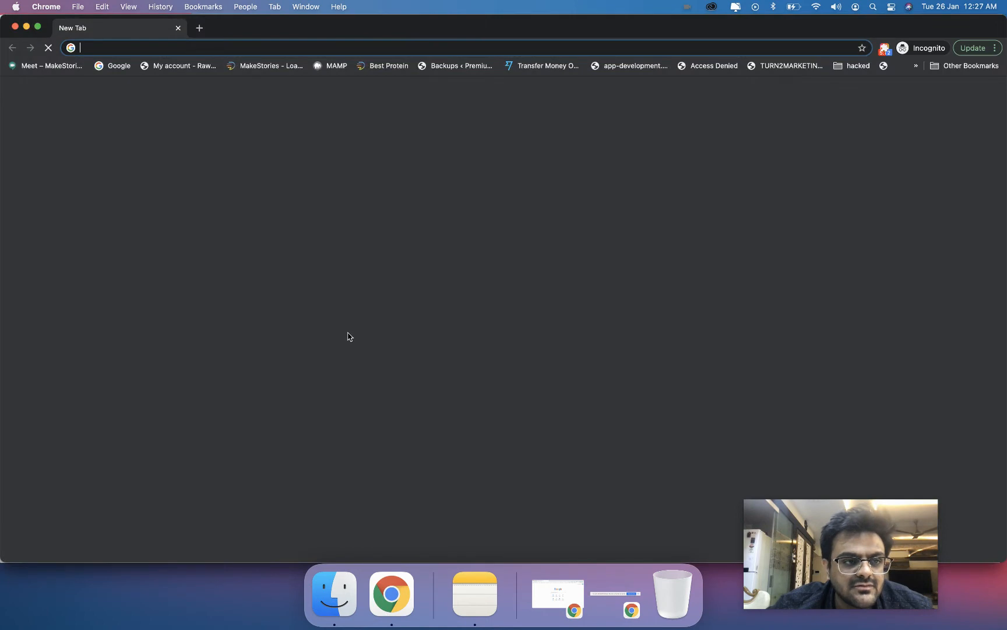
pyautogui.write('https://preview.amp.dev/documentation/examples/components/amp-story-interactive-poll#amp=1')
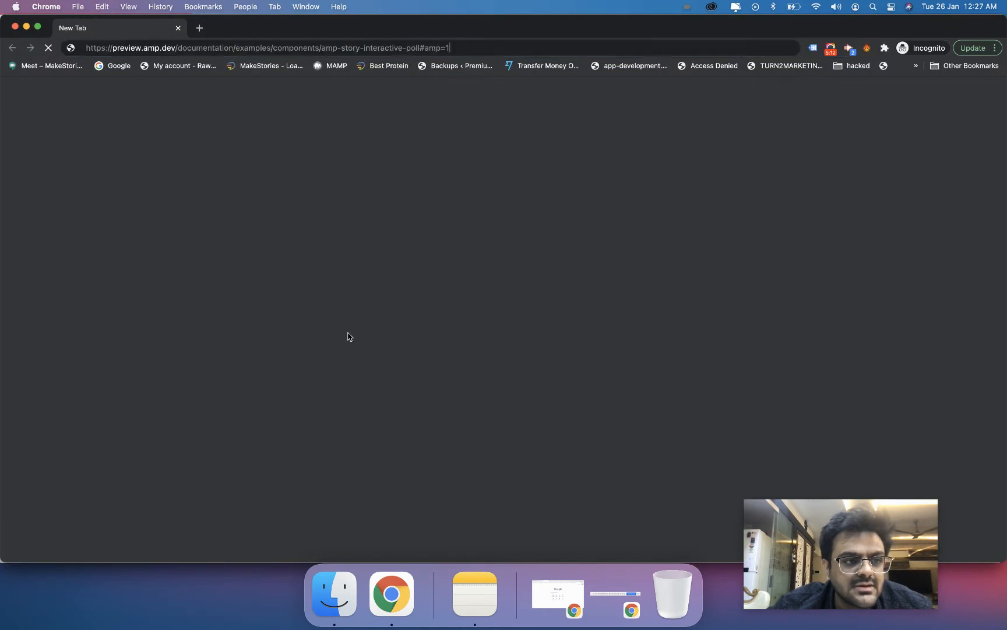
pyautogui.press('Return')
pyautogui.moveTo(345, 35); pyautogui.dragTo(338, 171)
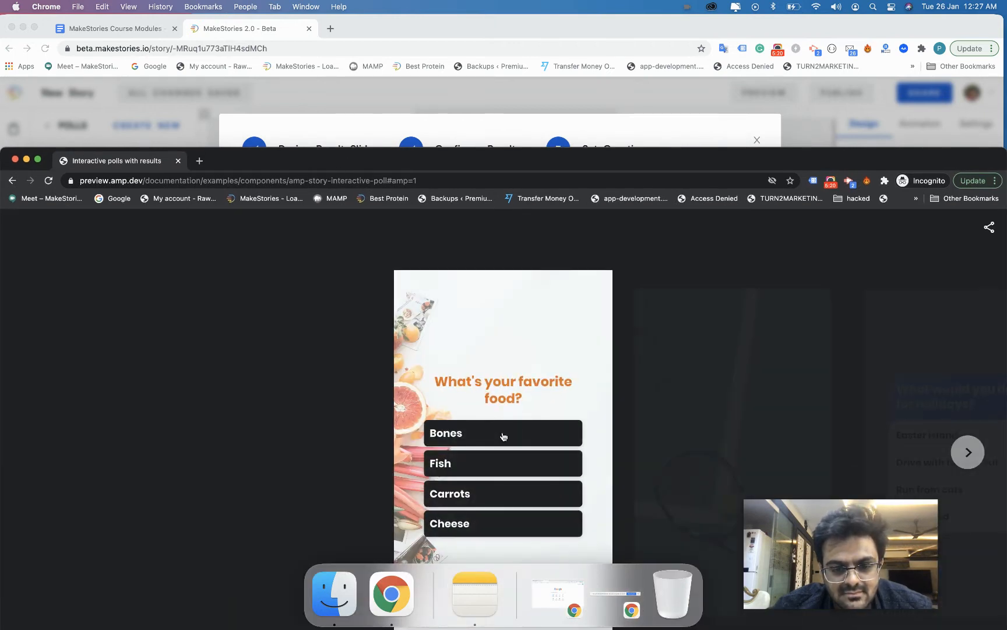
pyautogui.click(423, 137)
# Replace the text of Question 2 with "What's your favorite food".
pyautogui.click(403, 265)
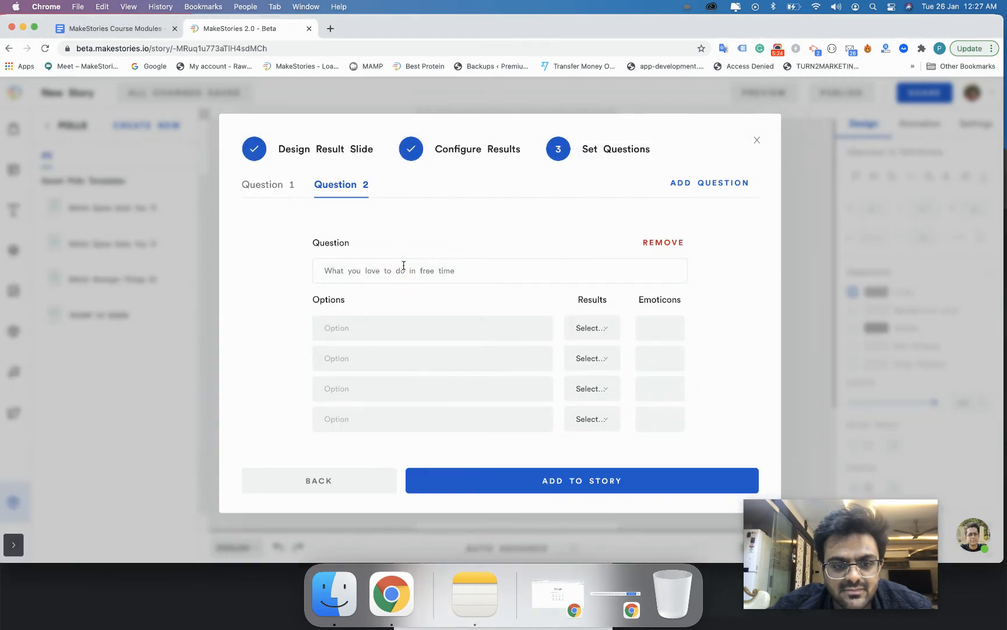
pyautogui.tripleClick(403, 265)
pyautogui.write("What's your fa")
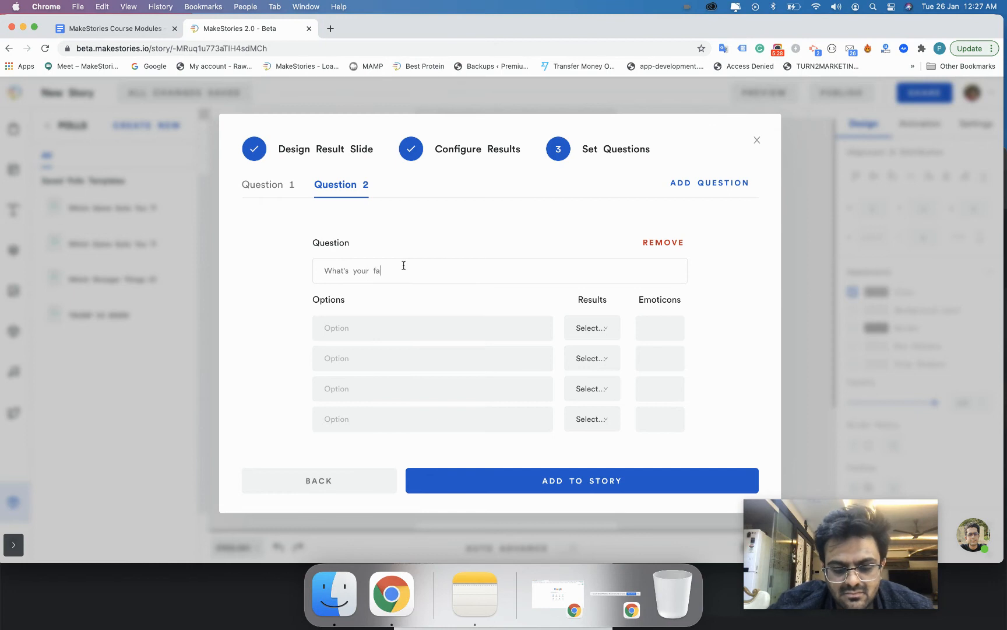
pyautogui.write('vorite food')
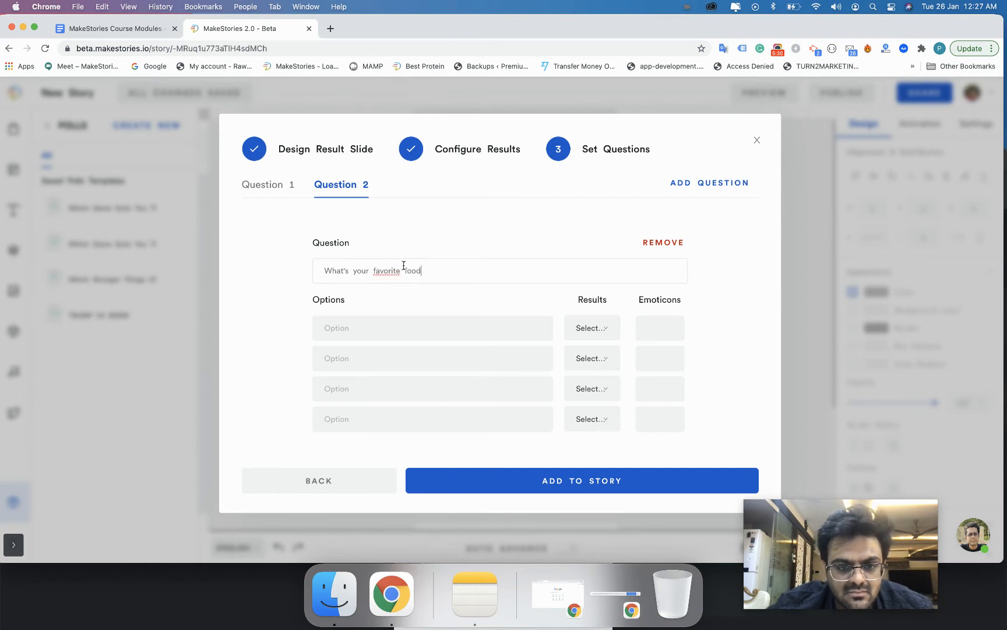
# Fill in Question 2's options as Bones, Fish, Carrot and Cheese, following the food question in the amp.dev example.
pyautogui.click(372, 340)
pyautogui.click(352, 330)
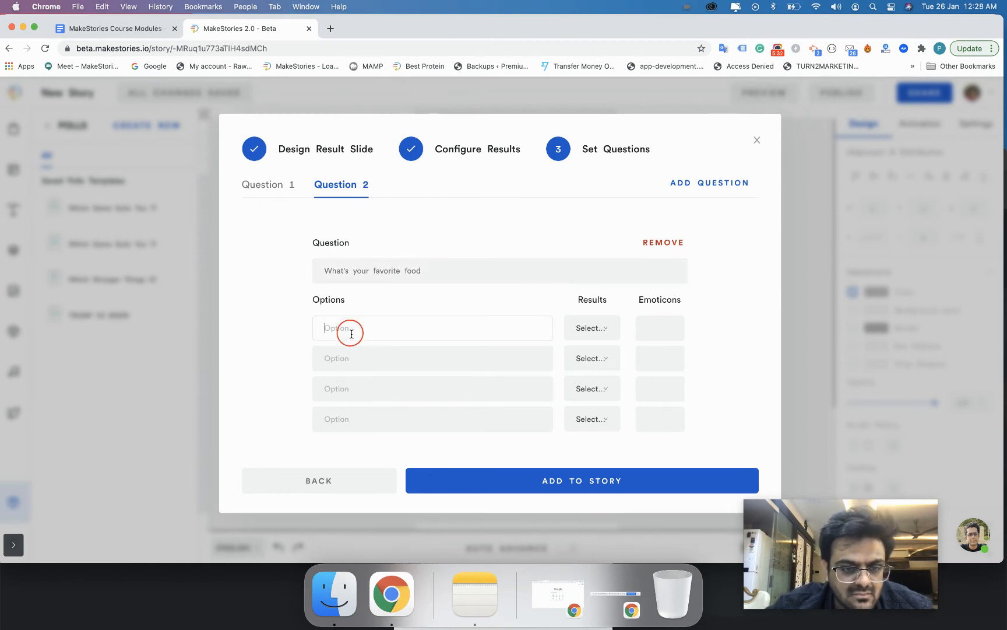
pyautogui.click(236, 625)
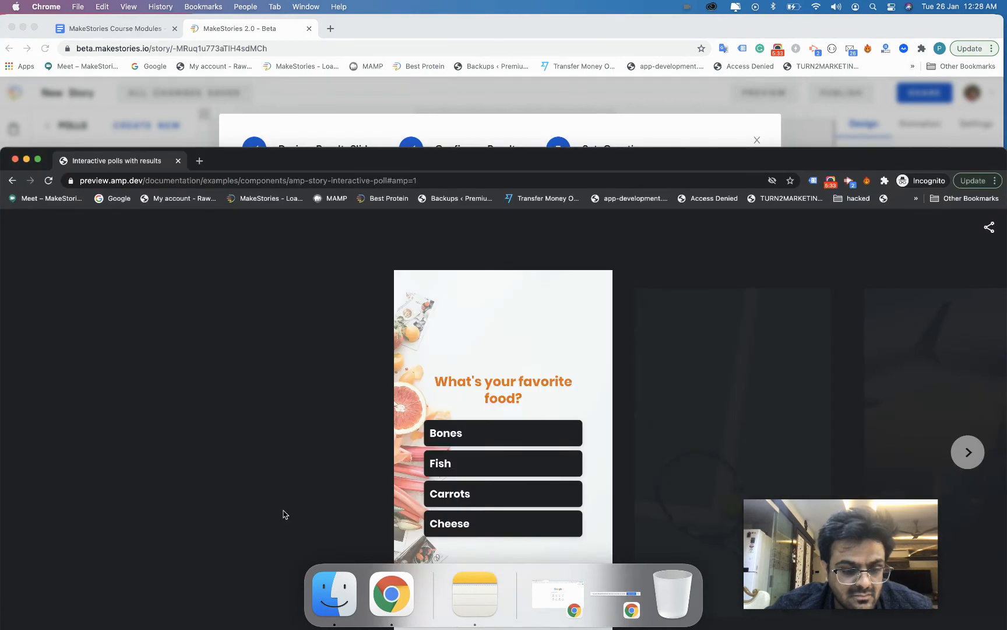
pyautogui.click(403, 103)
pyautogui.write('Bones')
pyautogui.click(343, 354)
pyautogui.write('Sish')
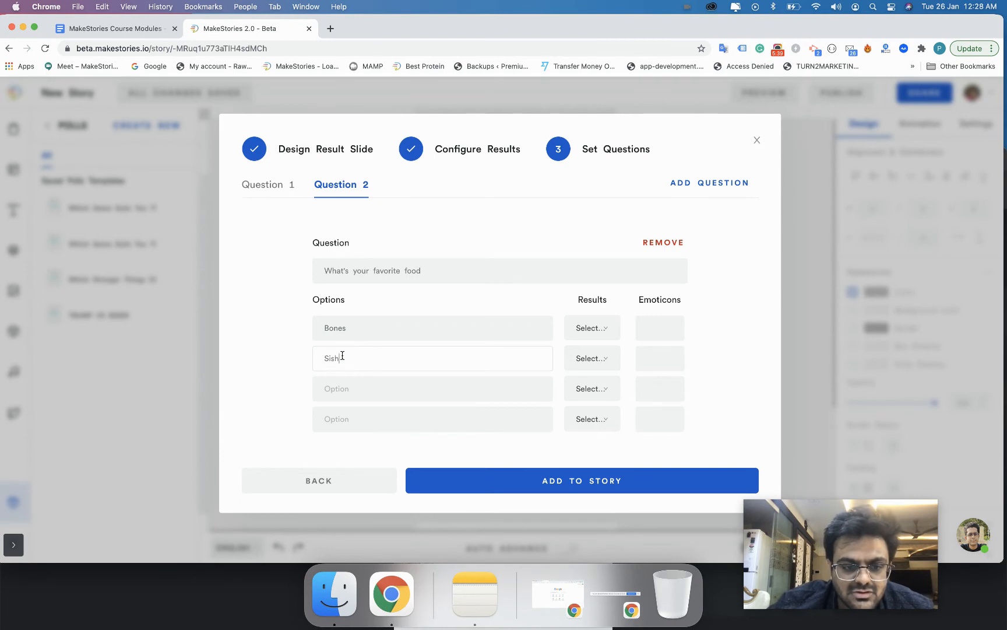
pyautogui.doubleClick(342, 355)
pyautogui.write('Fish')
pyautogui.click(332, 388)
pyautogui.write('Carrot')
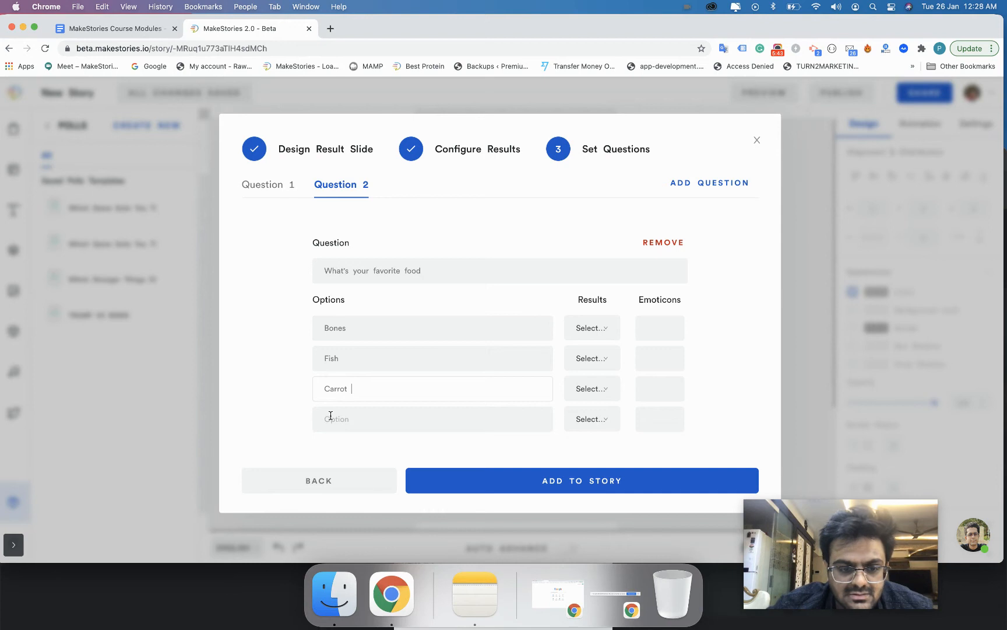
pyautogui.click(330, 416)
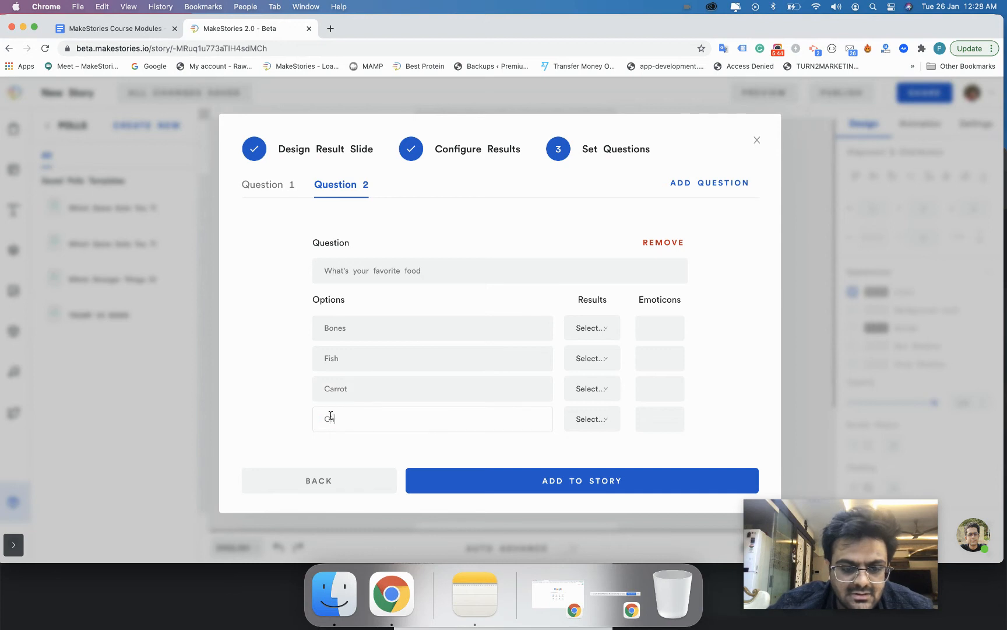
pyautogui.write('Cheese')
# Map Question 2's options to results: Bones to Dog, Fish to Cat, Carrot to Pigeon and Cheese to Mouse.
pyautogui.click(593, 326)
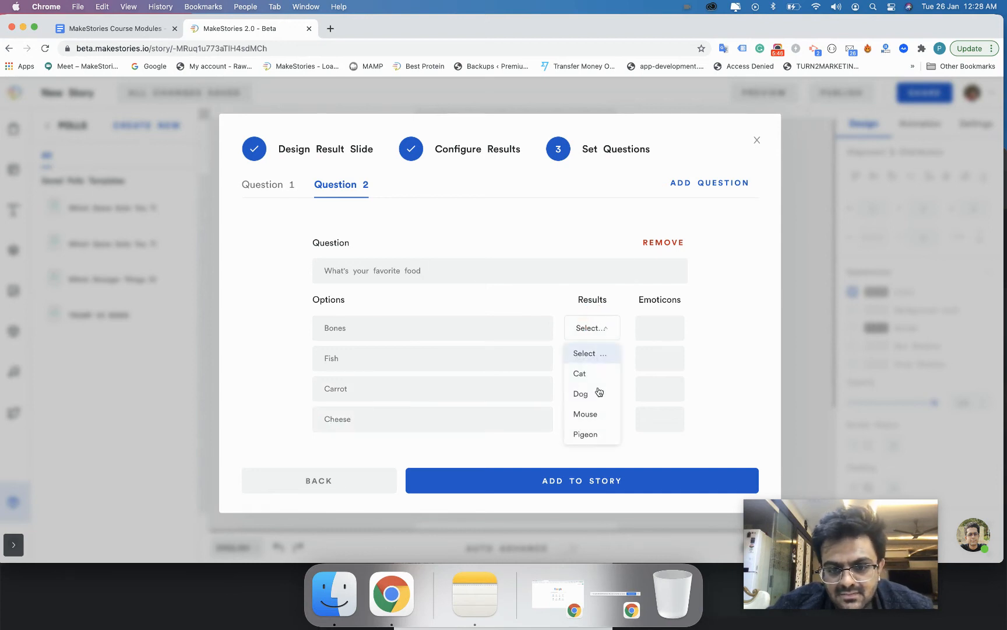
pyautogui.click(596, 391)
pyautogui.click(591, 360)
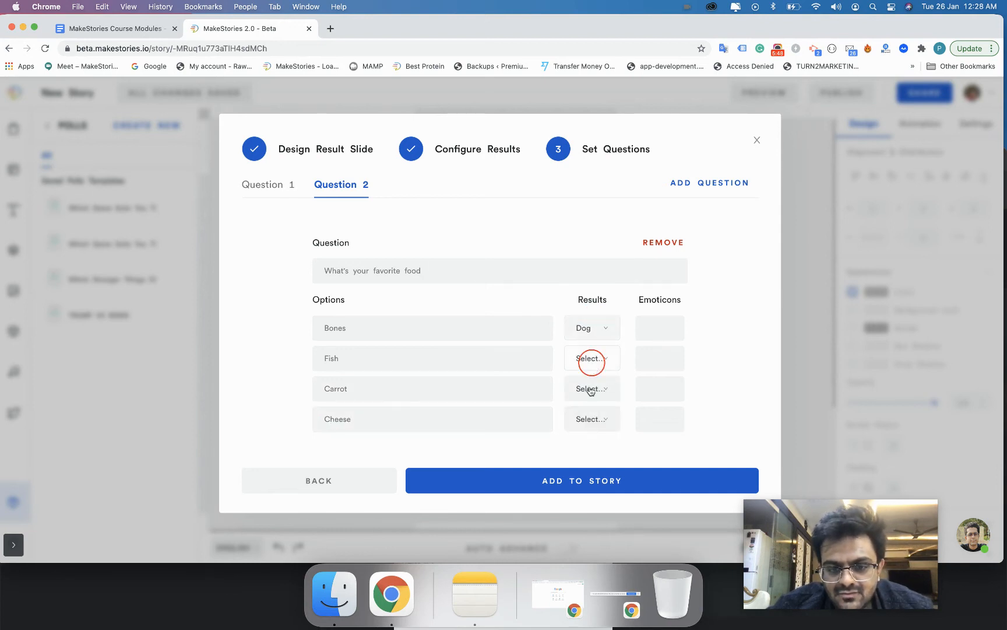
pyautogui.click(581, 404)
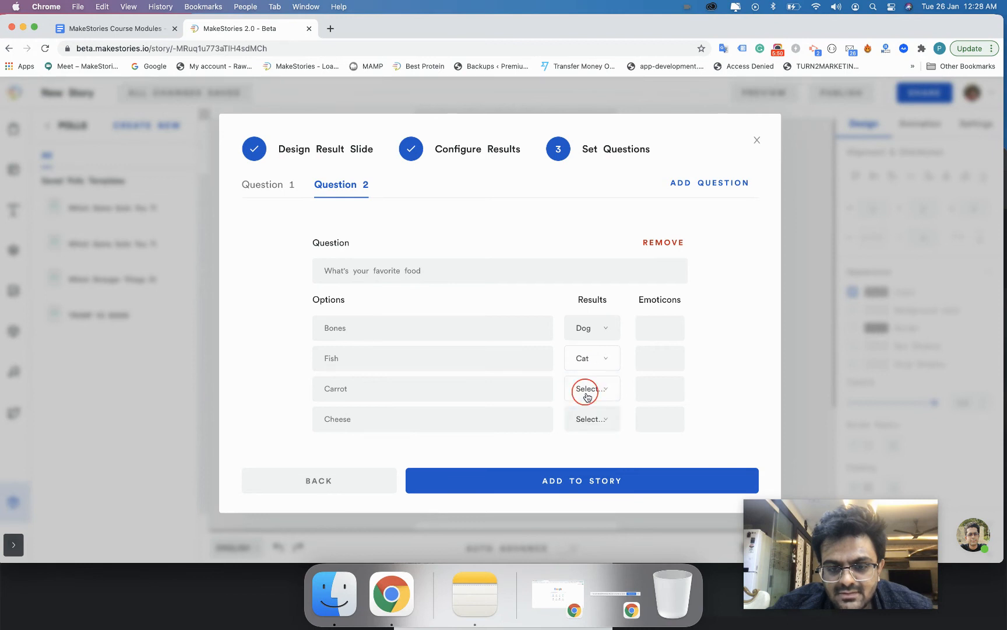
pyautogui.click(588, 389)
pyautogui.click(587, 493)
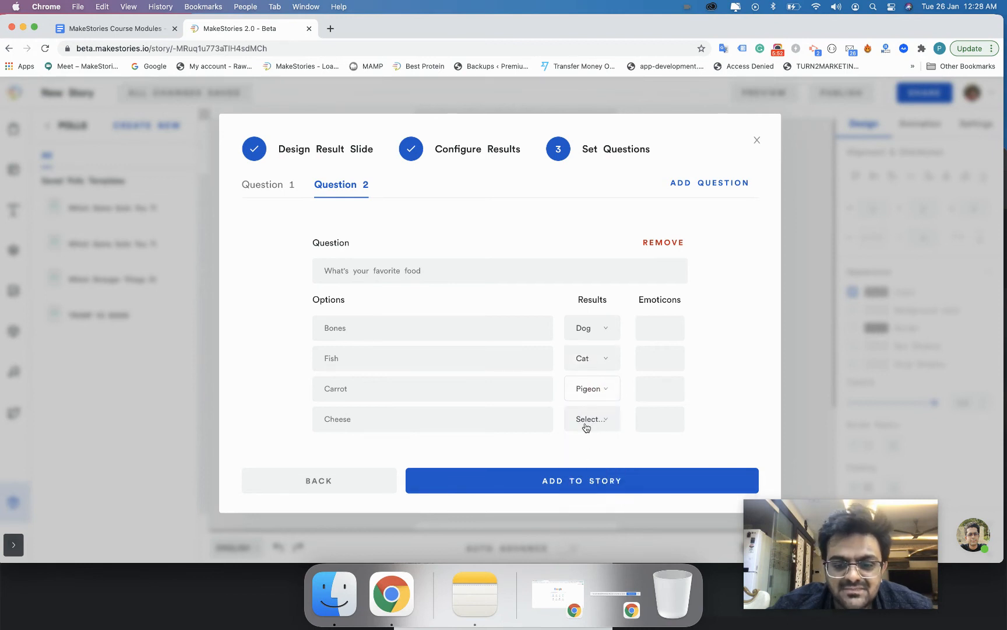
pyautogui.click(585, 420)
pyautogui.click(583, 506)
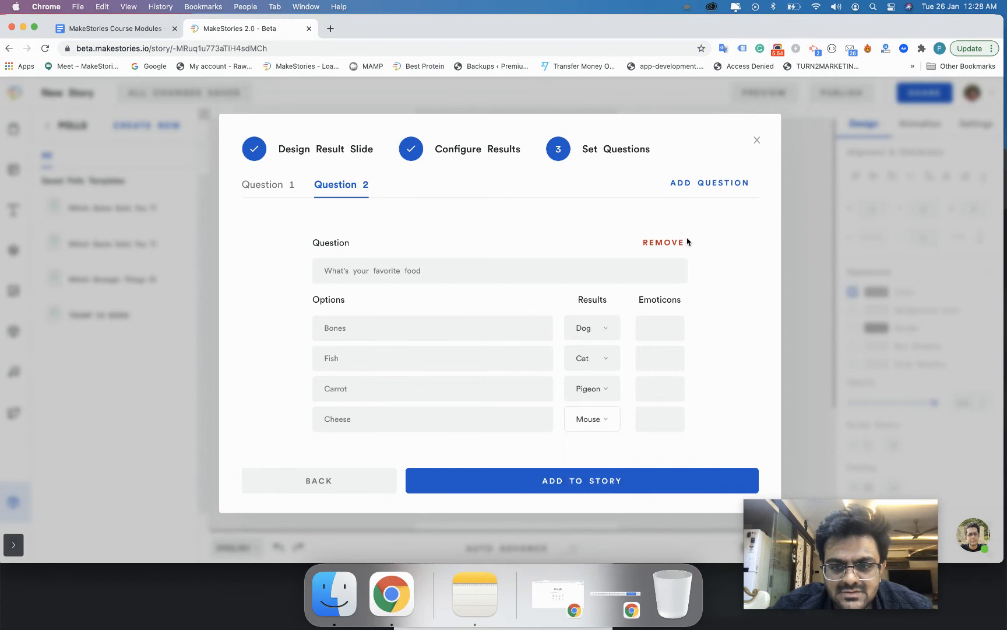
# Add the poll set to the story and left-align the prompt of the favorite color poll.
pyautogui.click(544, 481)
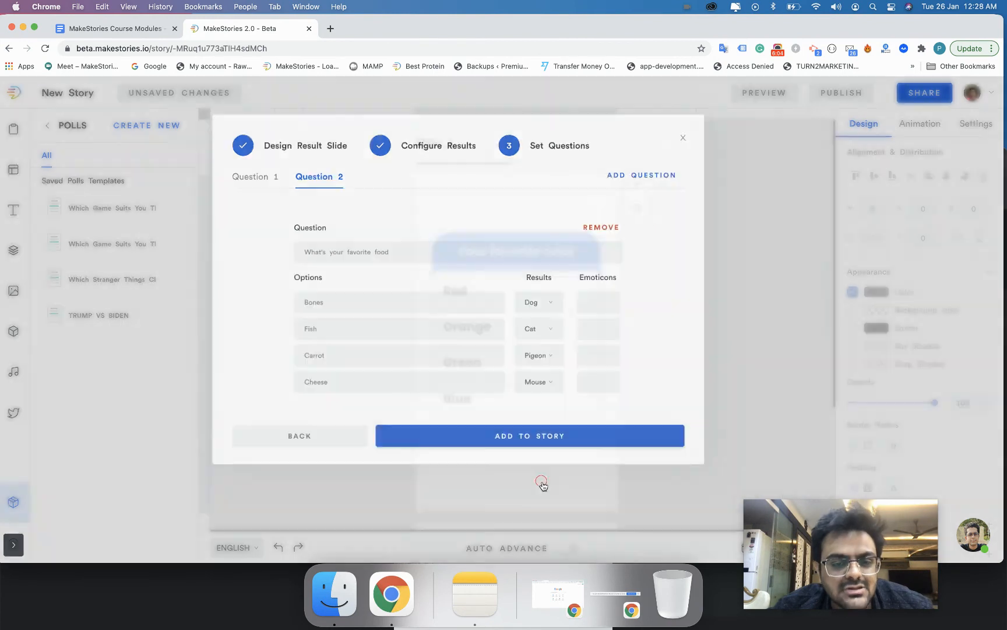
pyautogui.click(514, 371)
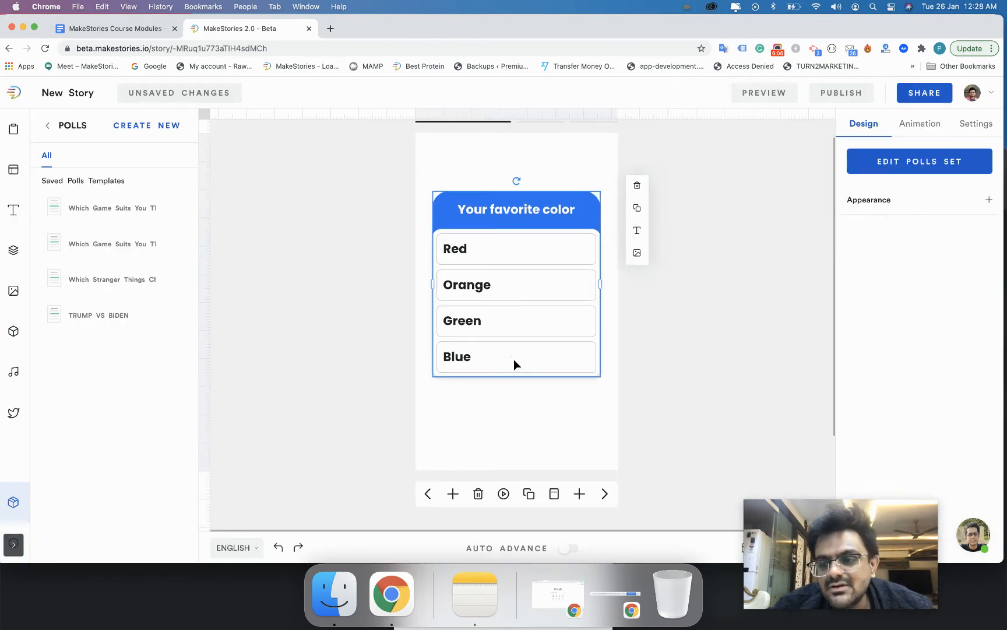
pyautogui.click(860, 198)
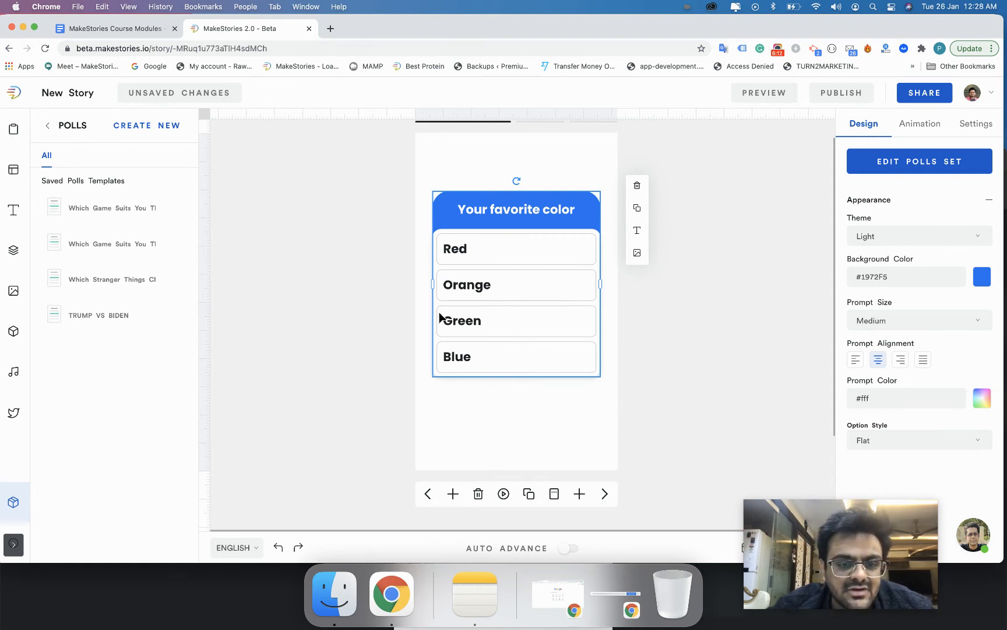
pyautogui.click(922, 360)
pyautogui.click(901, 360)
pyautogui.click(878, 360)
pyautogui.click(855, 359)
# Try red as the favorite color poll's prompt color and set it back to white.
pyautogui.click(981, 398)
pyautogui.moveTo(918, 421); pyautogui.dragTo(944, 388)
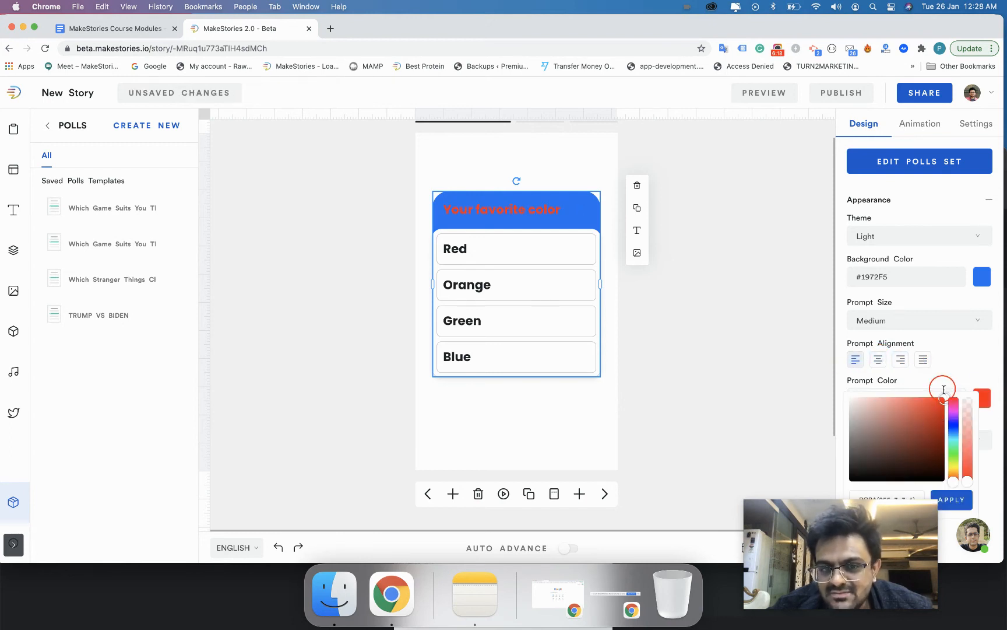
pyautogui.click(972, 398)
pyautogui.moveTo(844, 398); pyautogui.dragTo(815, 394)
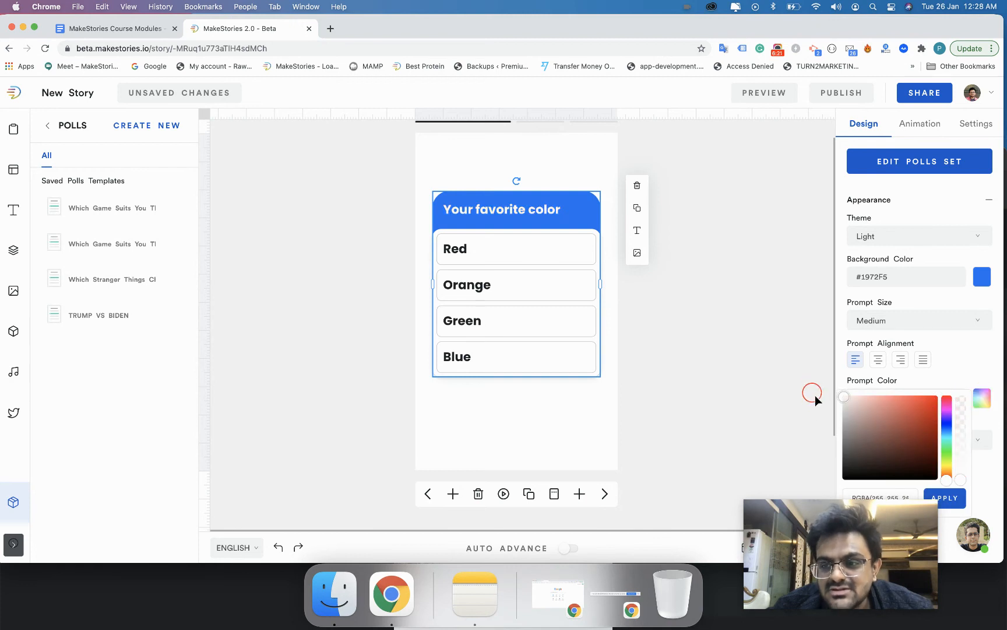
# Add a question mark to the end of the favorite food question on slide 2.
pyautogui.click(603, 492)
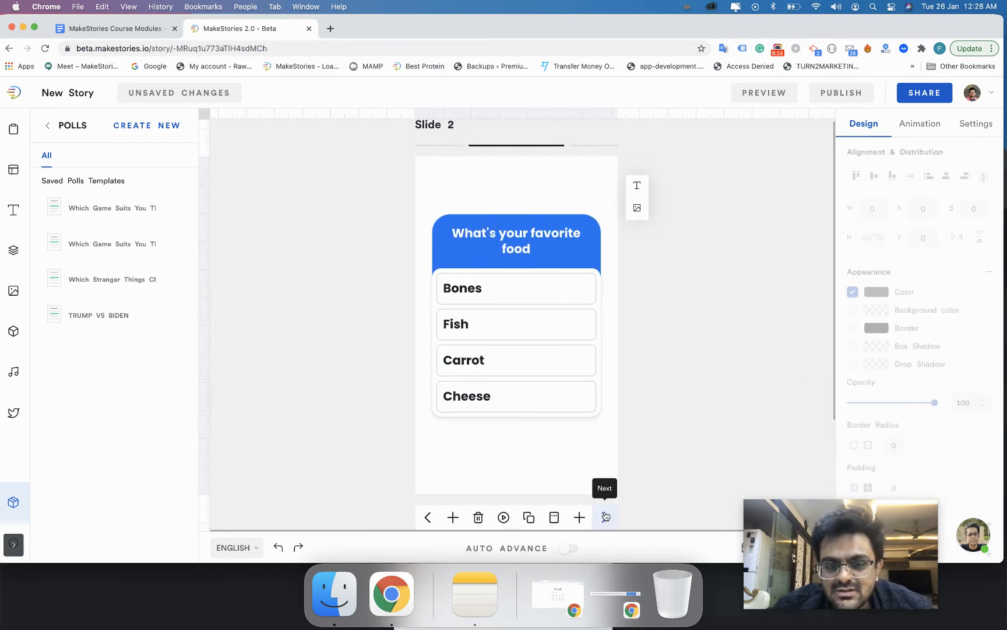
pyautogui.click(542, 253)
pyautogui.write('?')
pyautogui.click(481, 292)
pyautogui.write('s')
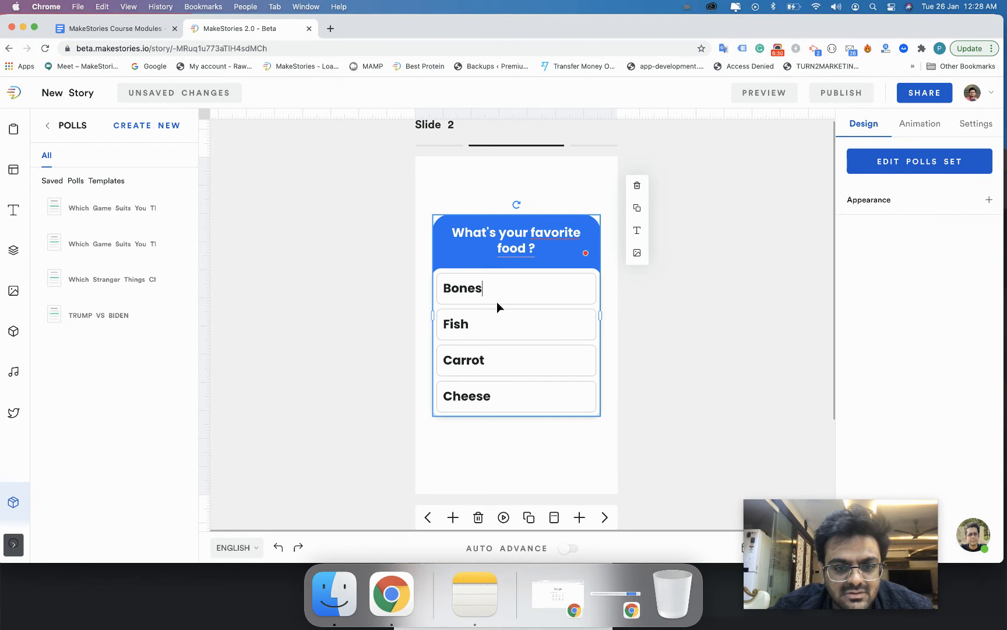
pyautogui.click(681, 305)
pyautogui.moveTo(530, 247); pyautogui.dragTo(760, 197)
pyautogui.click(915, 156)
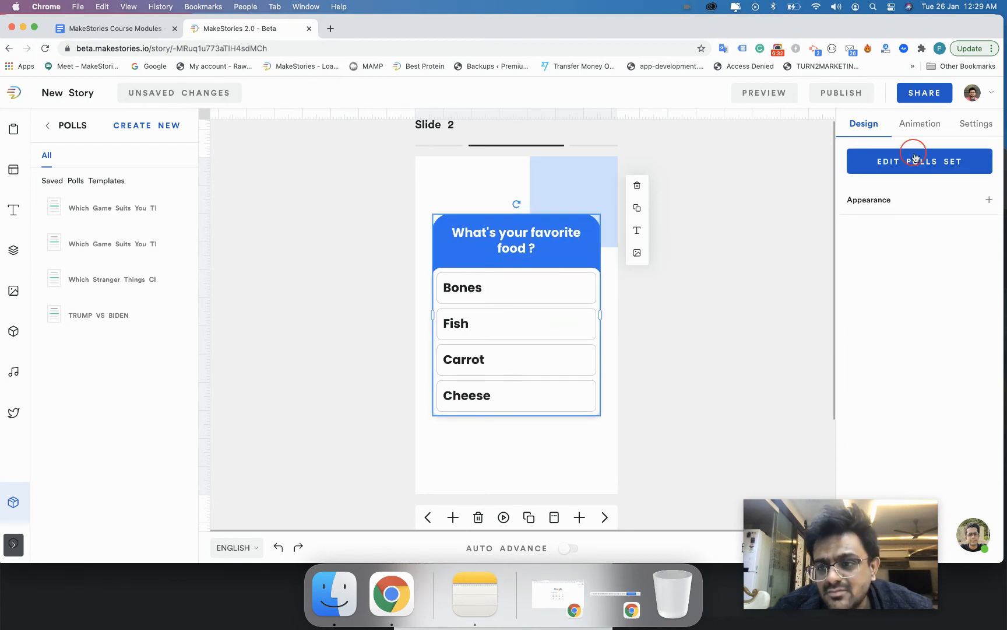
pyautogui.click(756, 142)
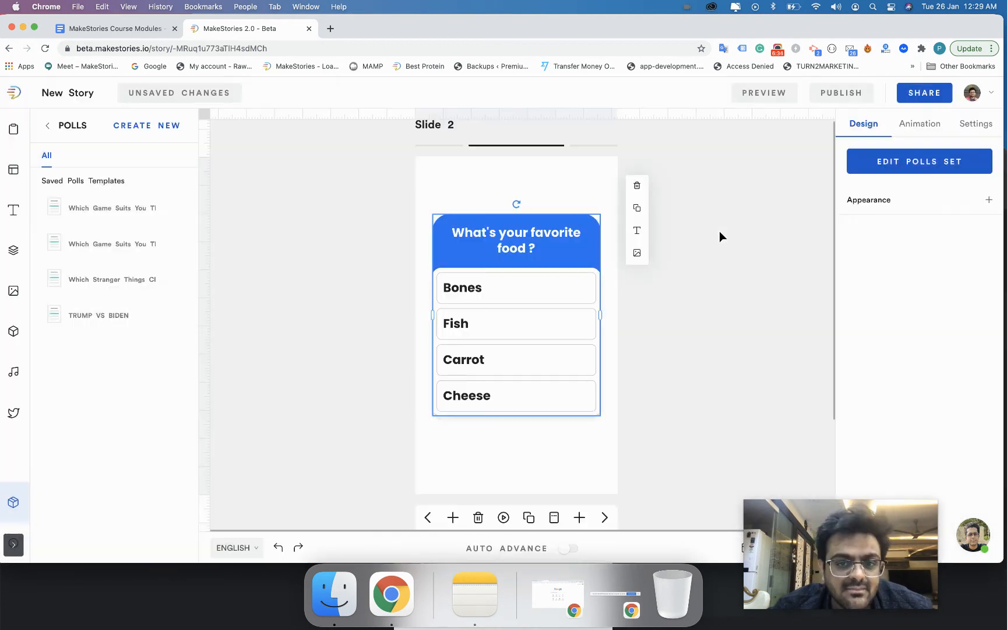
# Select the result card on slide 3 and review its content and option style choices.
pyautogui.click(591, 151)
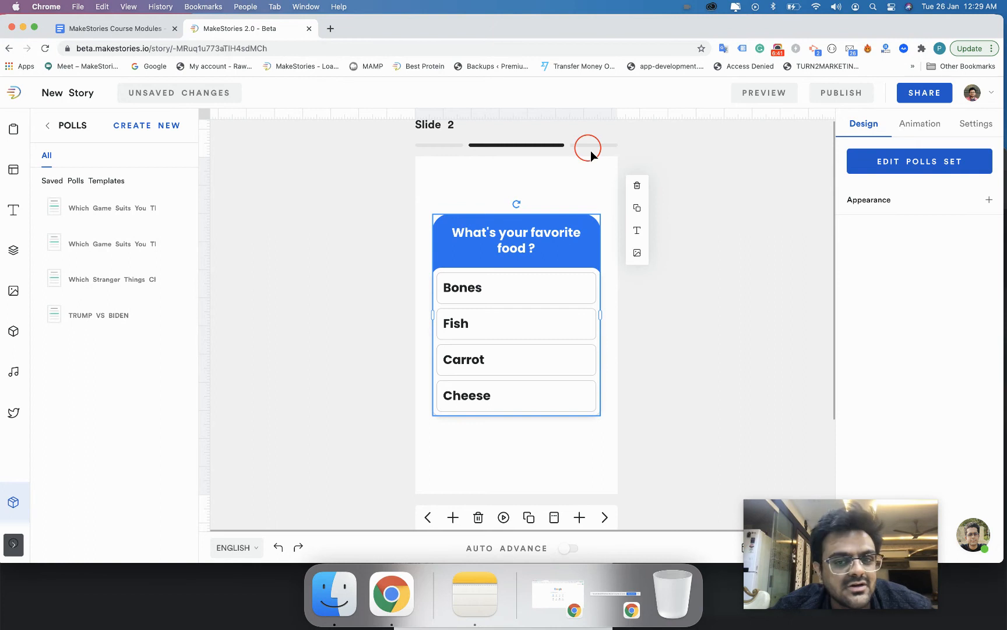
pyautogui.click(604, 525)
pyautogui.click(537, 324)
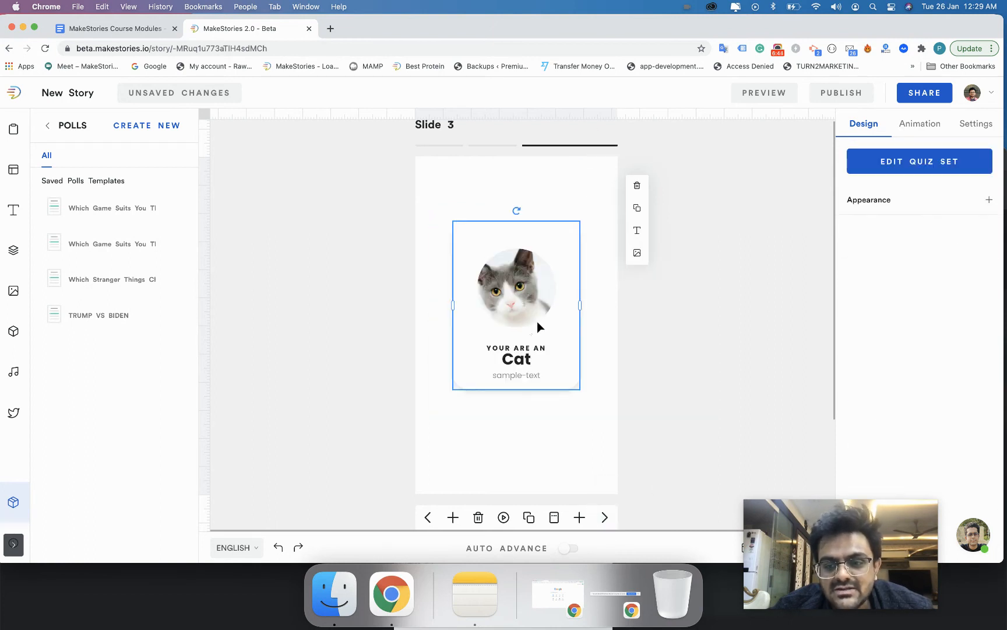
pyautogui.click(870, 201)
pyautogui.click(891, 317)
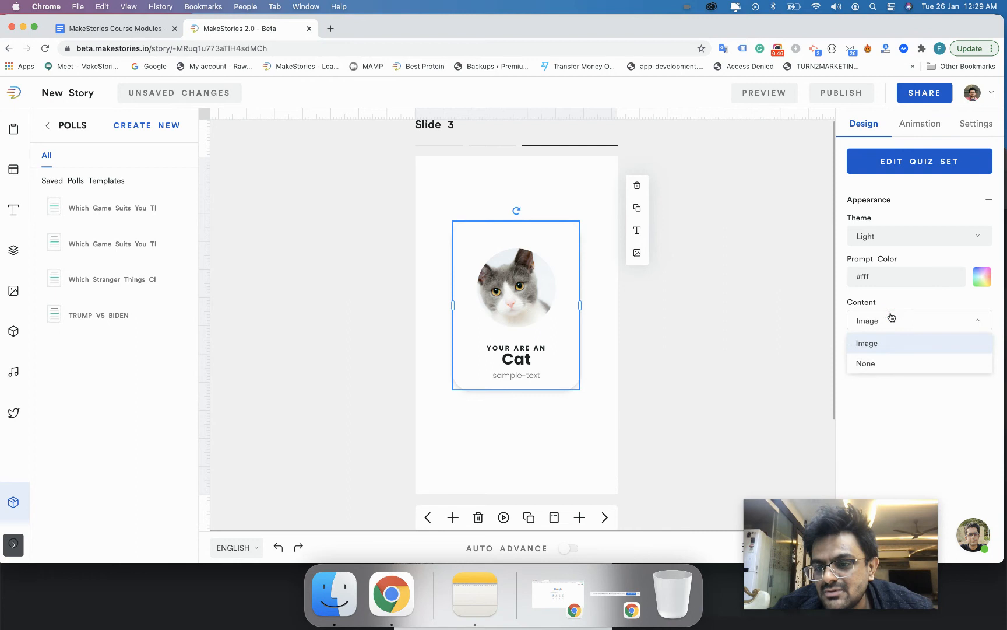
pyautogui.click(880, 411)
pyautogui.click(875, 360)
pyautogui.click(874, 403)
pyautogui.click(878, 410)
pyautogui.click(551, 363)
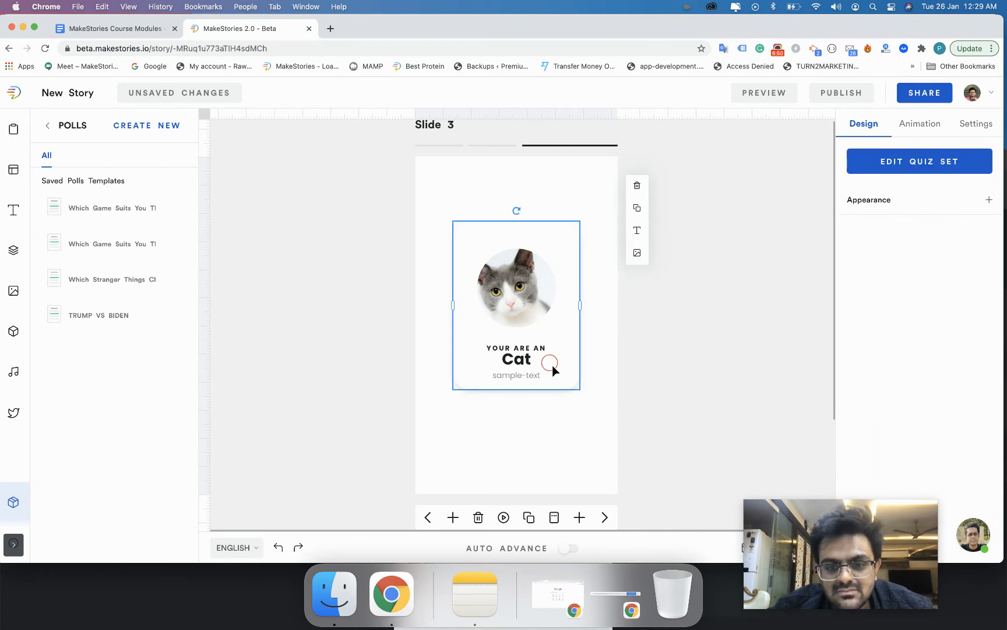
# Set the result card's theme to Dark and its prompt color to red, rgba(255,0,0,1).
pyautogui.click(857, 201)
pyautogui.click(883, 236)
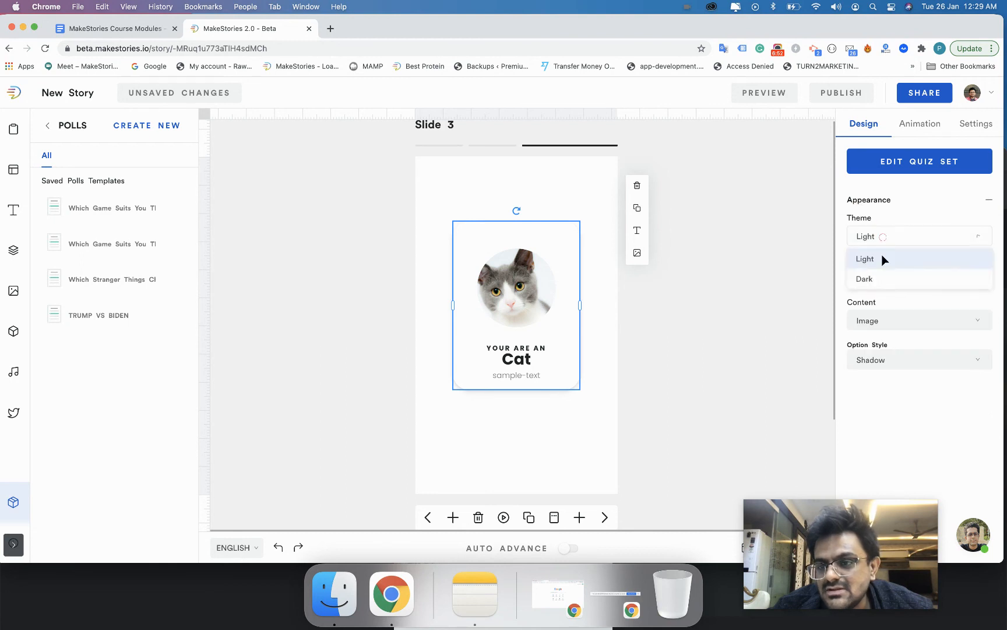
pyautogui.click(873, 279)
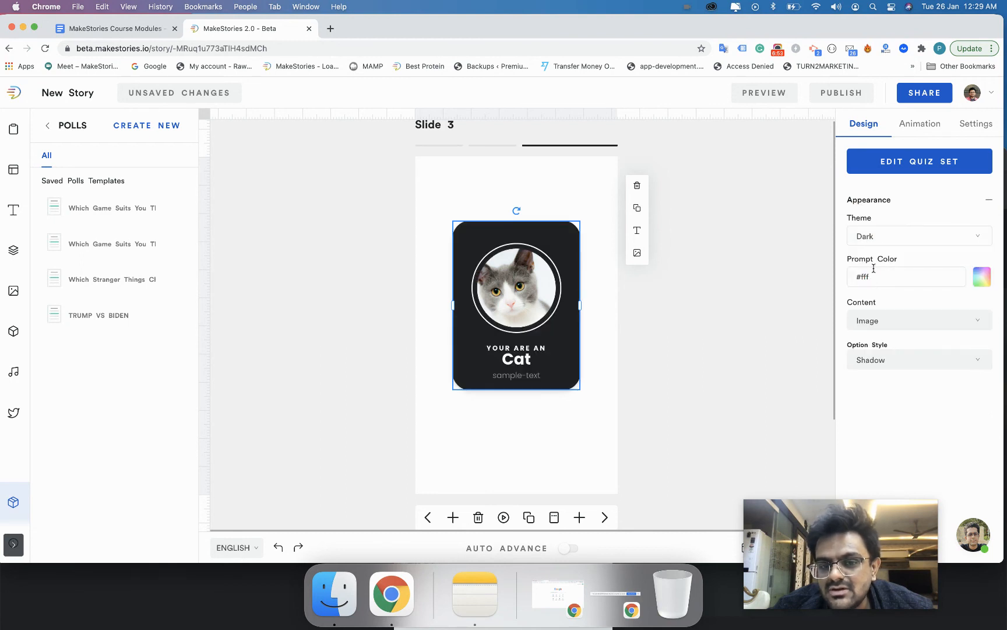
pyautogui.click(975, 276)
pyautogui.click(944, 269)
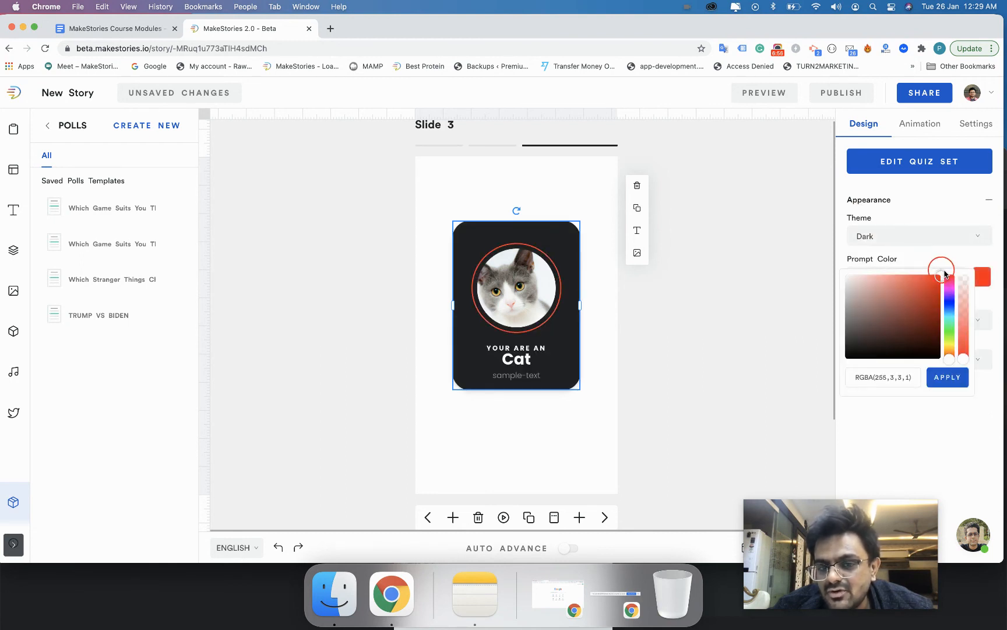
pyautogui.click(967, 430)
# Try the result card with Content set to None and switch it back to Image.
pyautogui.click(900, 320)
pyautogui.click(895, 360)
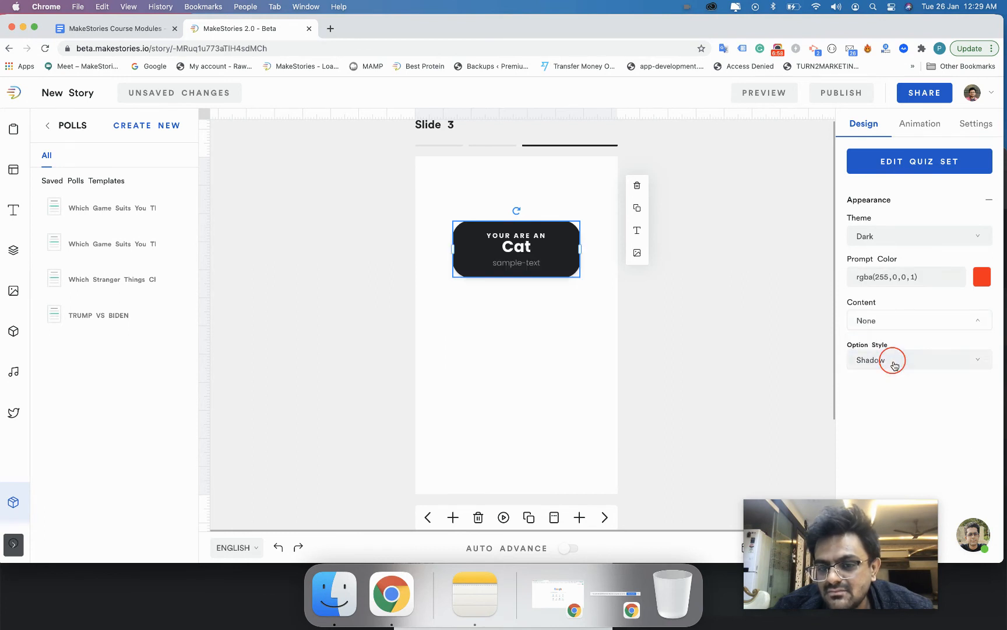
pyautogui.click(899, 312)
pyautogui.click(890, 344)
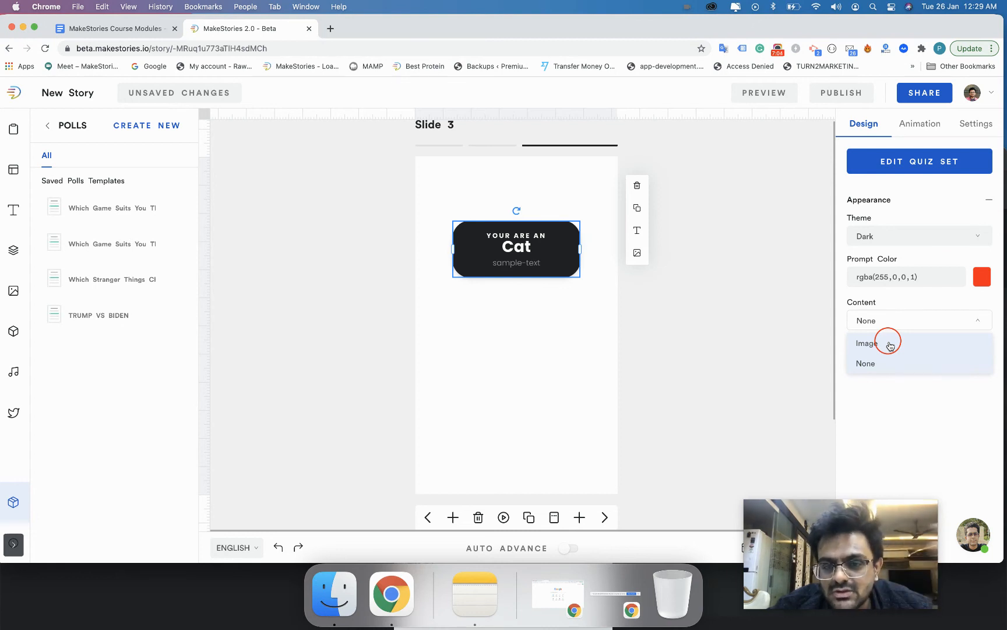
pyautogui.click(890, 344)
# Save the story and open its server.makestories.io preview in a new browser tab using the copied story ID.
pyautogui.click(219, 99)
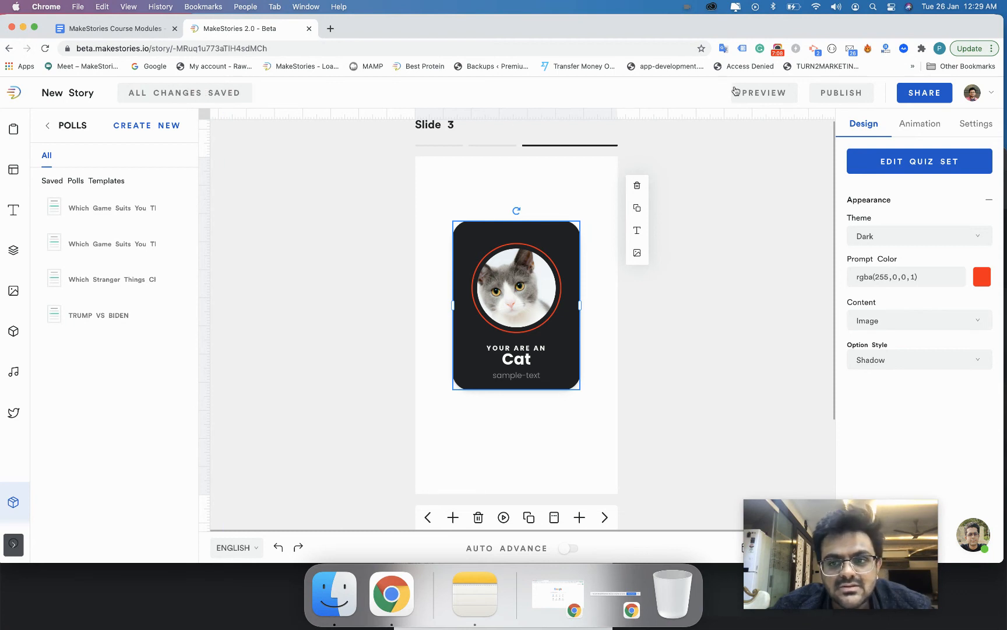
pyautogui.doubleClick(346, 48)
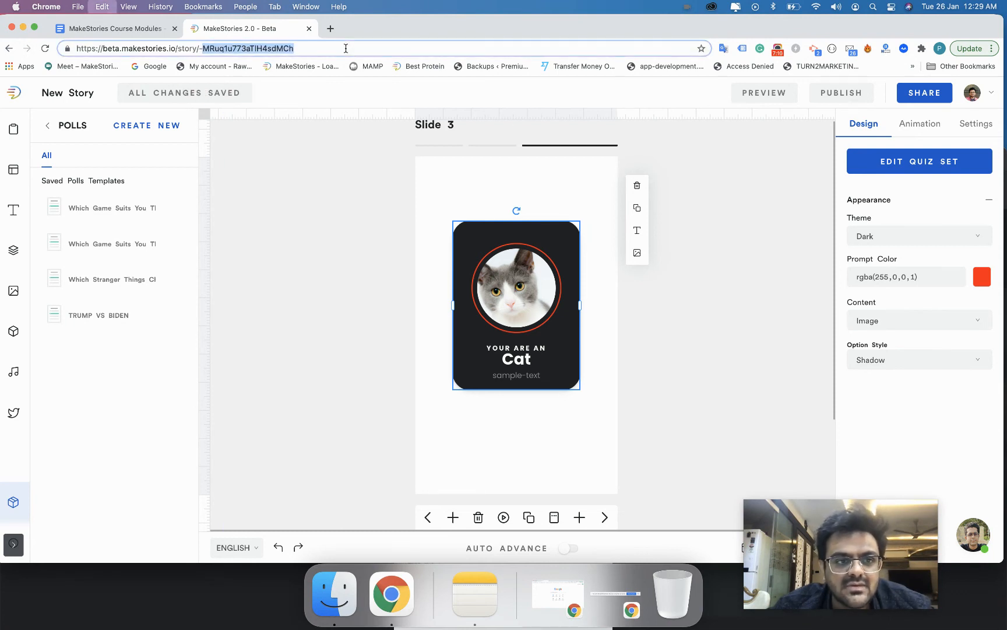
pyautogui.press('super+c')
pyautogui.press('super+t')
pyautogui.write('ser')
pyautogui.doubleClick(346, 49)
pyautogui.press('super+v')
pyautogui.press('Return')
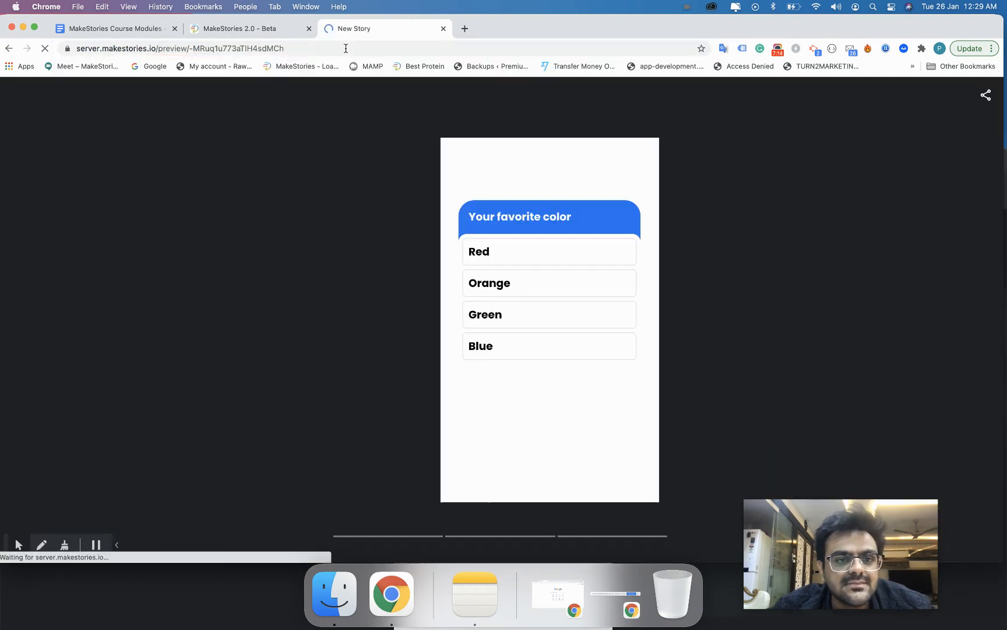
# Test the previewed polls by answering Red and Fish, check the result slide, and return to the story editor.
pyautogui.click(461, 251)
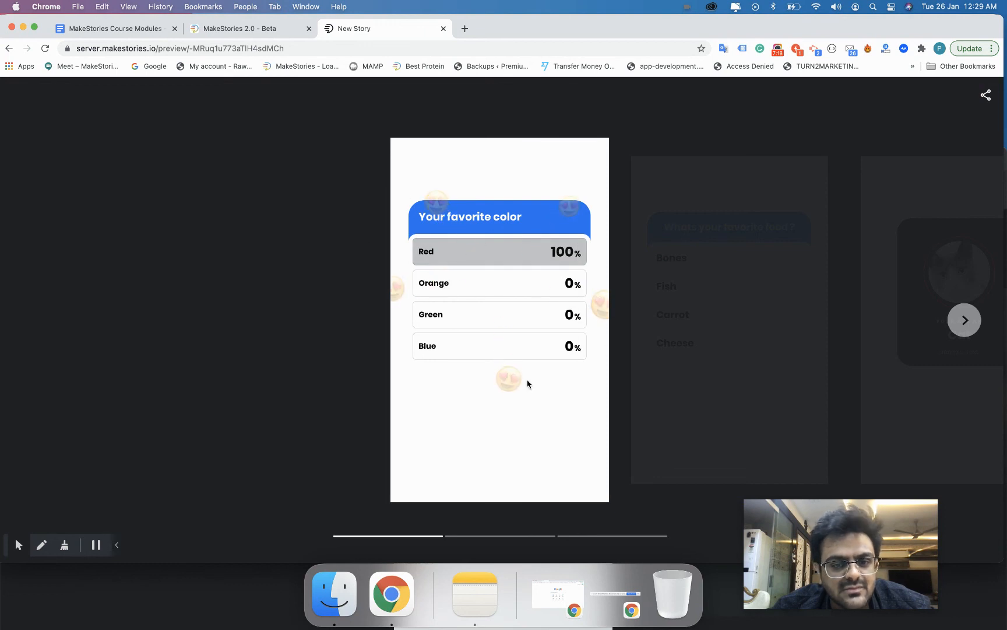
pyautogui.click(721, 315)
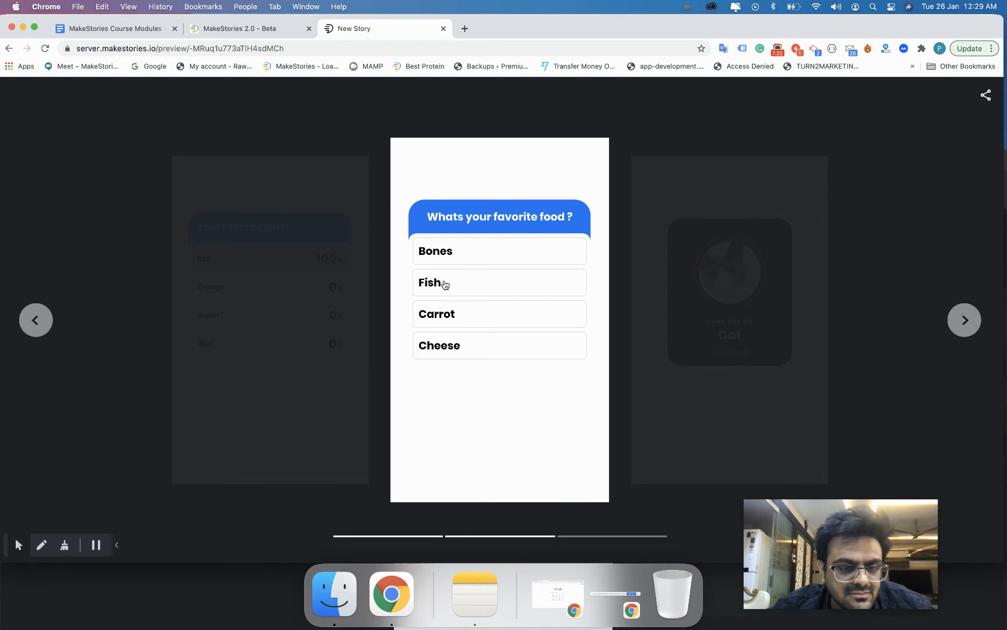
pyautogui.click(445, 284)
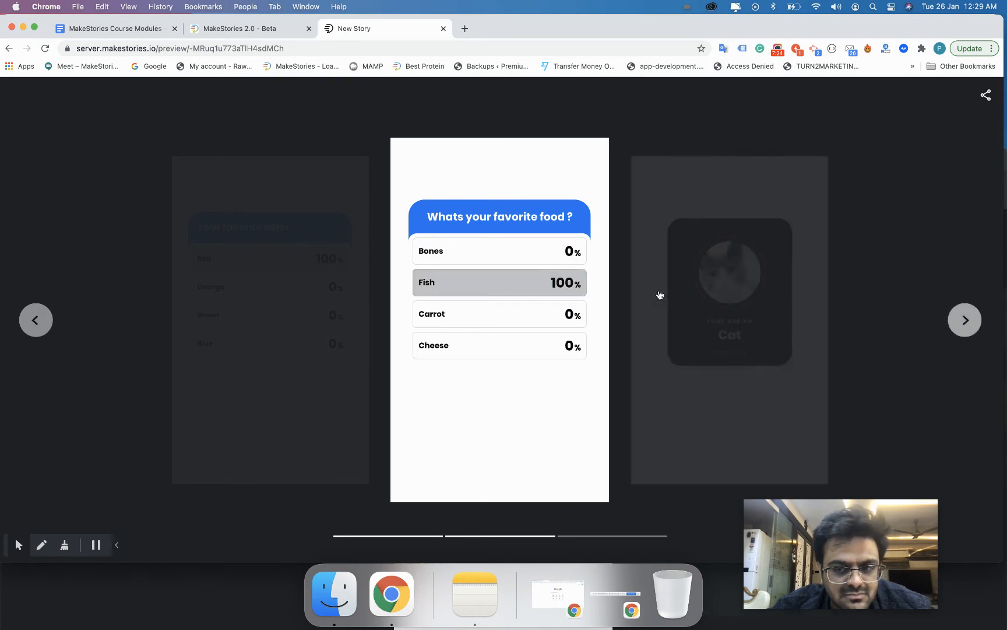
pyautogui.click(656, 295)
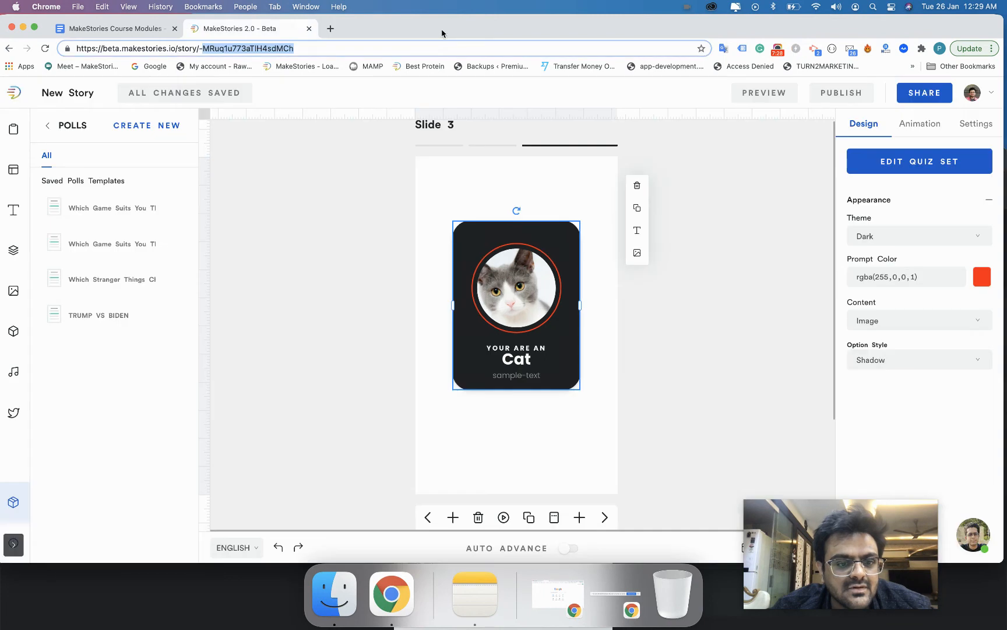
# Open the story's server.makestories.io preview in a new incognito window and move that window lower to reveal the editor behind it.
pyautogui.click(443, 29)
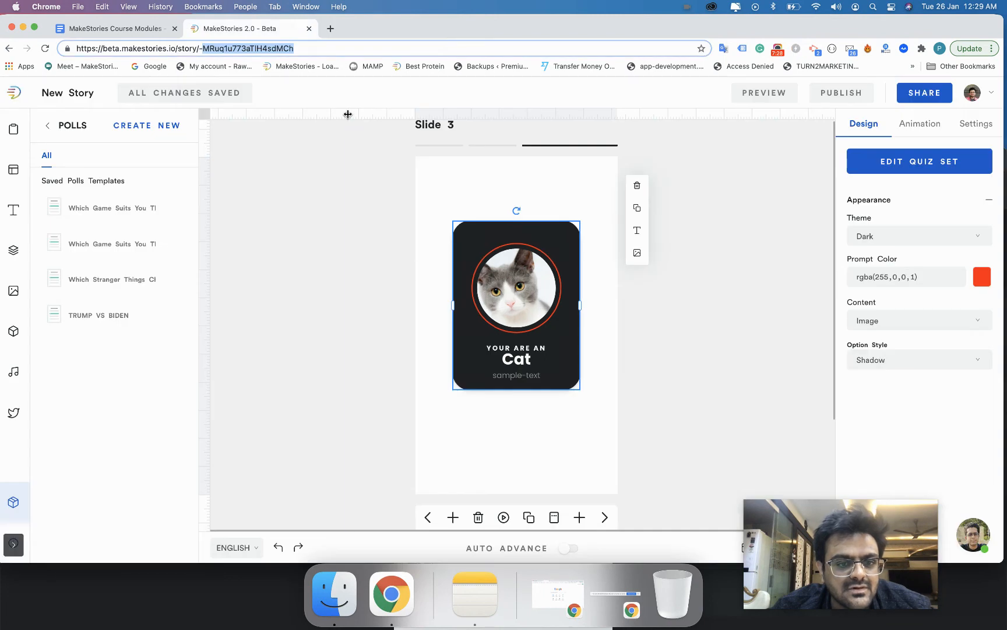
pyautogui.press('super+shift+n')
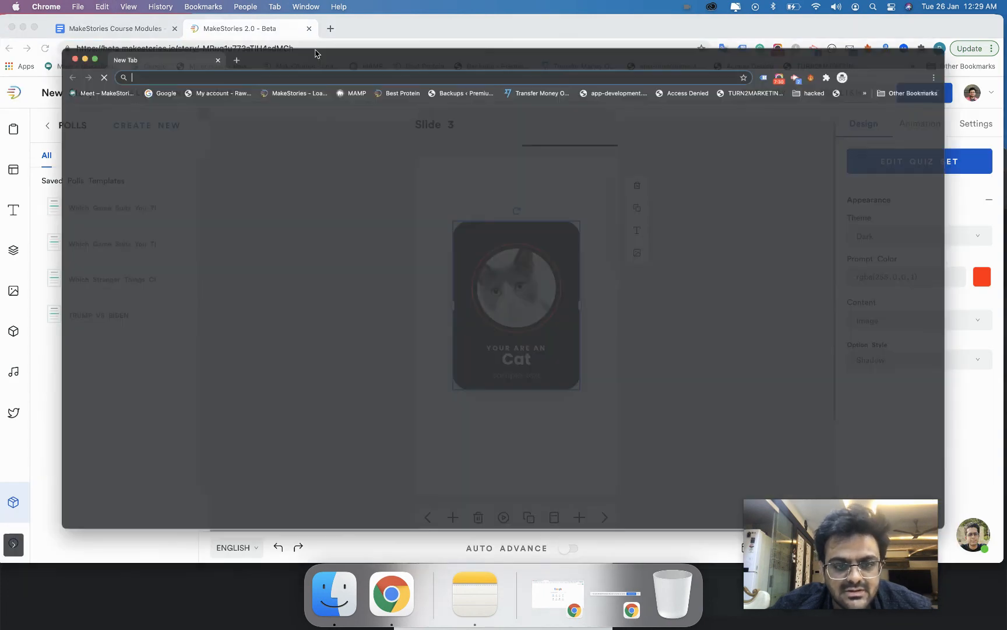
pyautogui.press('super+v')
pyautogui.press('Down')
pyautogui.press('Return')
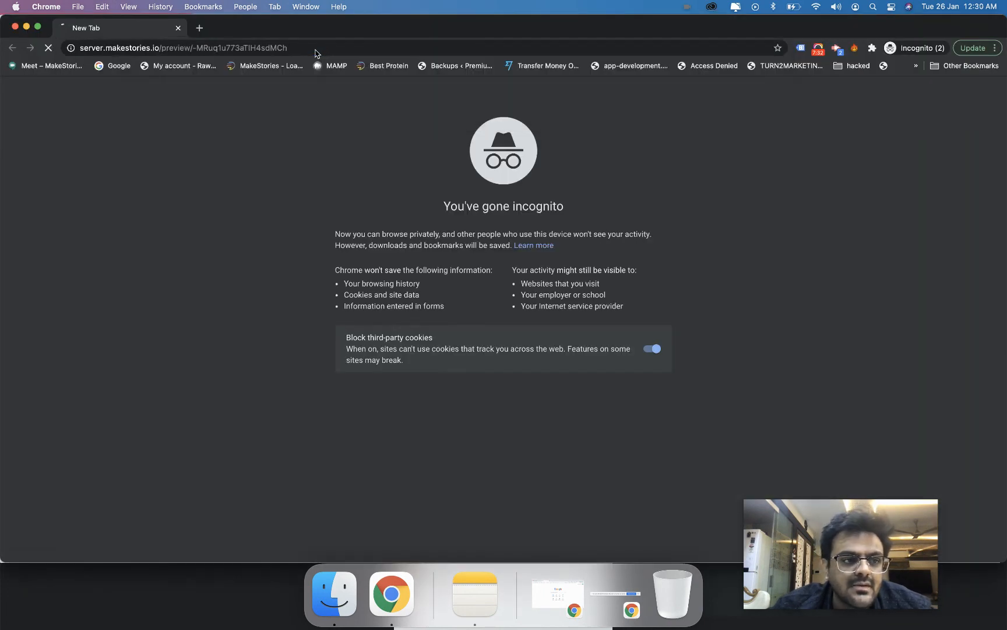
pyautogui.moveTo(307, 34); pyautogui.dragTo(290, 115)
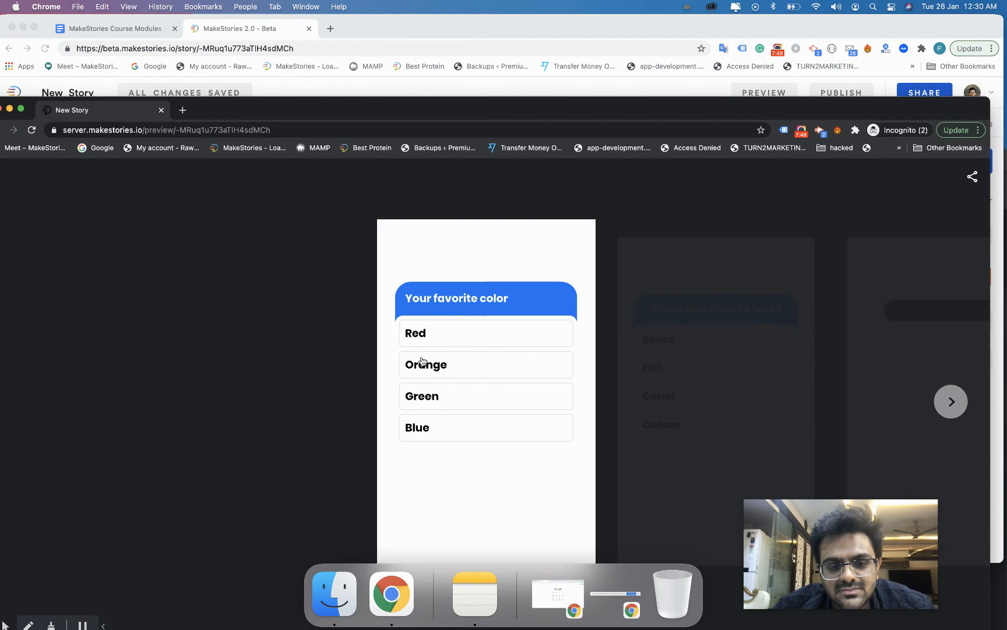
# Test the incognito preview by answering Orange and Bones, check the result slide, review the earlier polls, and close the window.
pyautogui.click(421, 360)
pyautogui.click(668, 336)
pyautogui.click(536, 332)
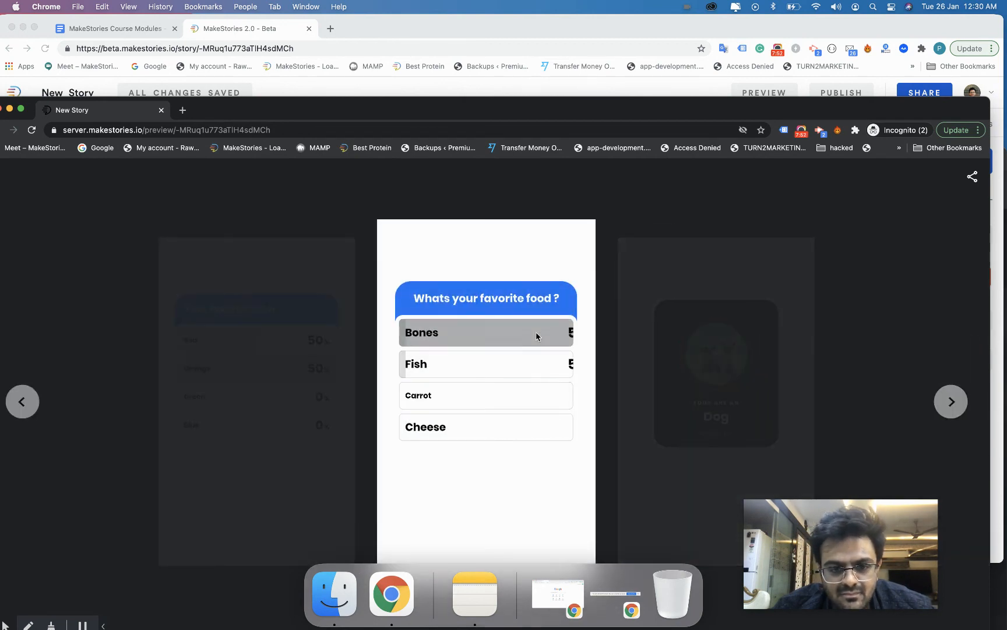
pyautogui.click(657, 316)
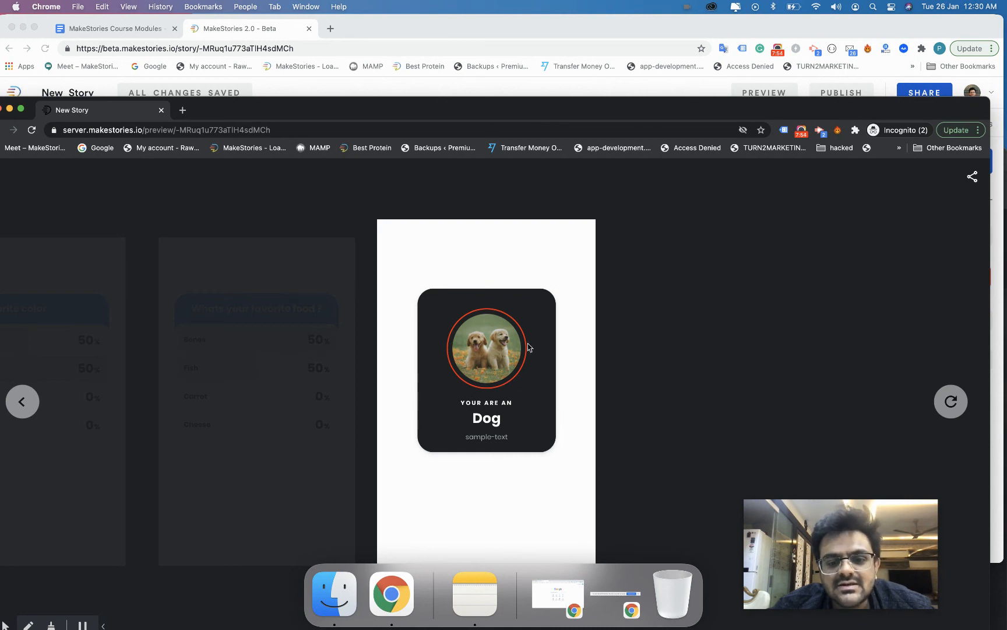
pyautogui.click(327, 403)
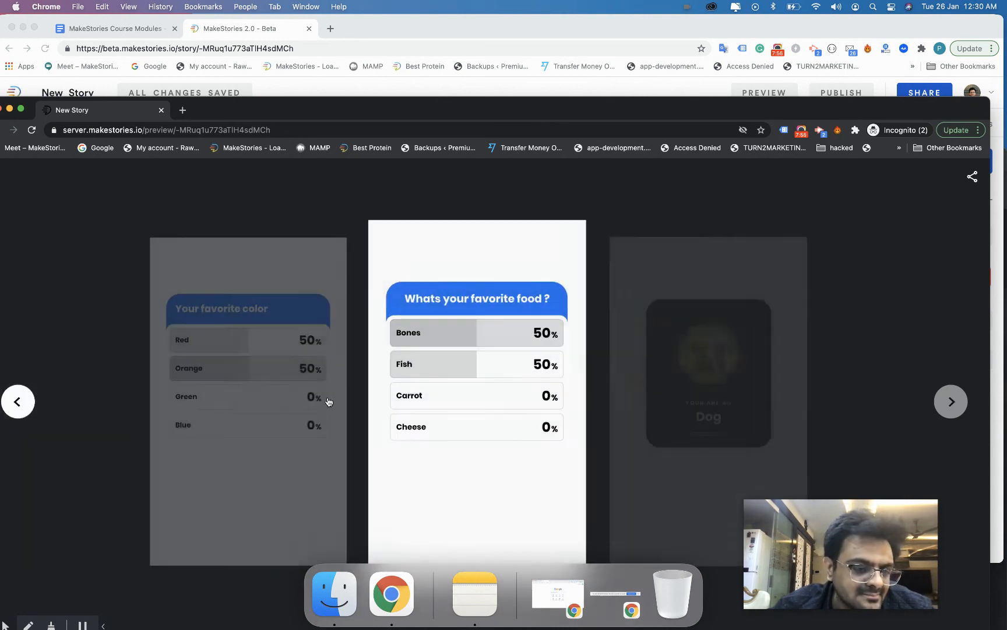
pyautogui.click(258, 415)
pyautogui.click(161, 110)
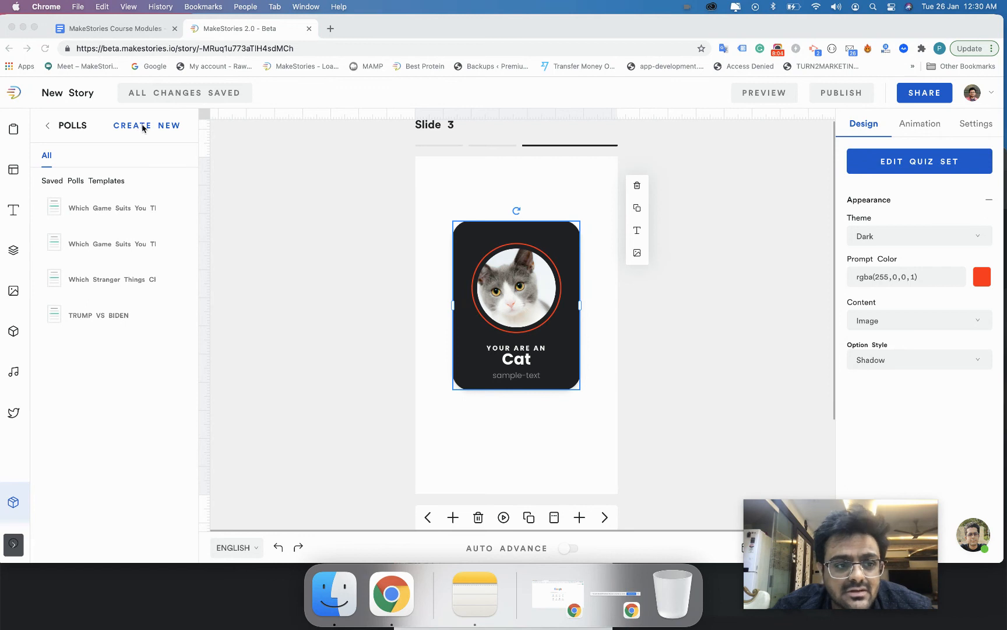
# View the choices for creating polls with or without a result screen, close the dialog without choosing, and return to the add-ons list.
pyautogui.click(141, 126)
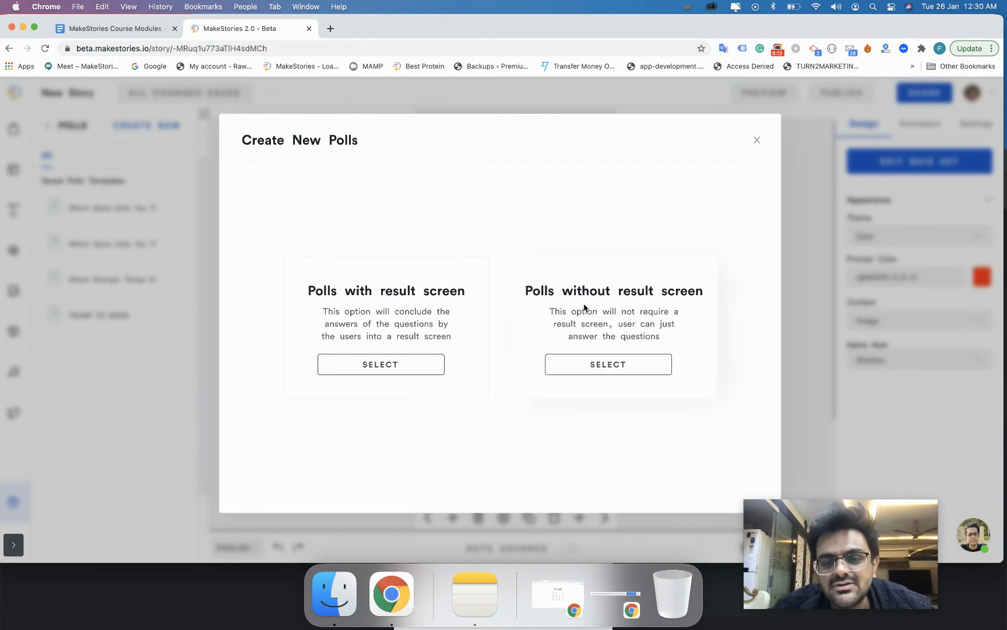
pyautogui.click(755, 142)
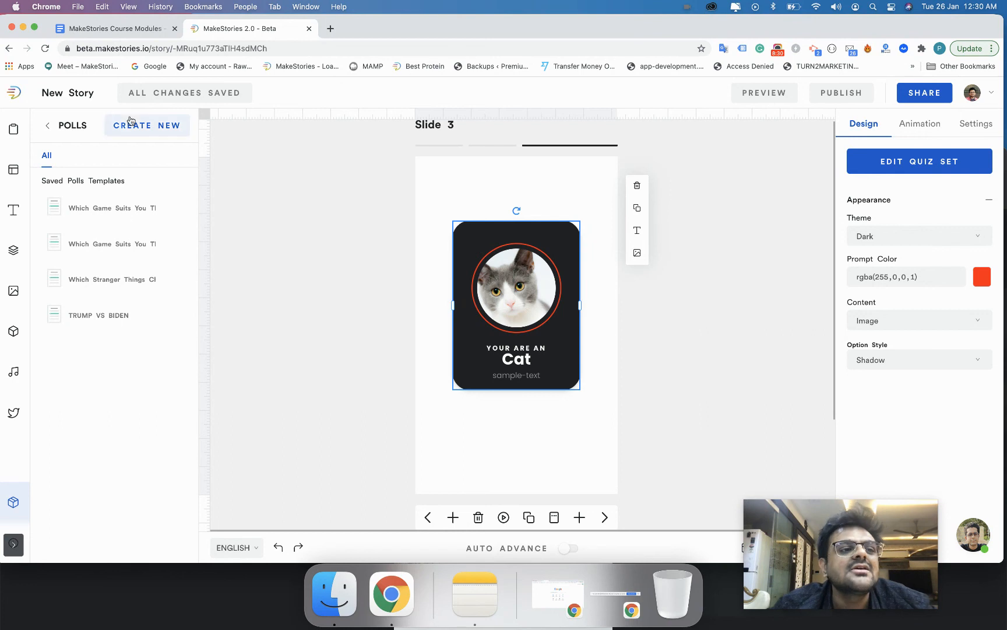
pyautogui.click(47, 125)
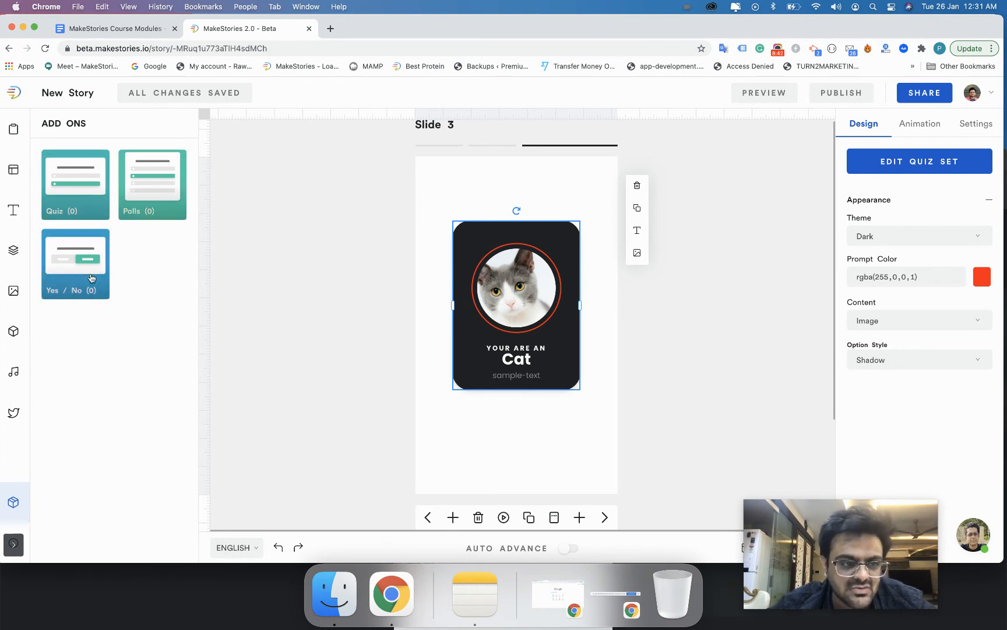
# Search Google for amp-story-interactive-results in a new browser tab and open amp.dev's "Interactive quizzes with results" example.
pyautogui.click(330, 29)
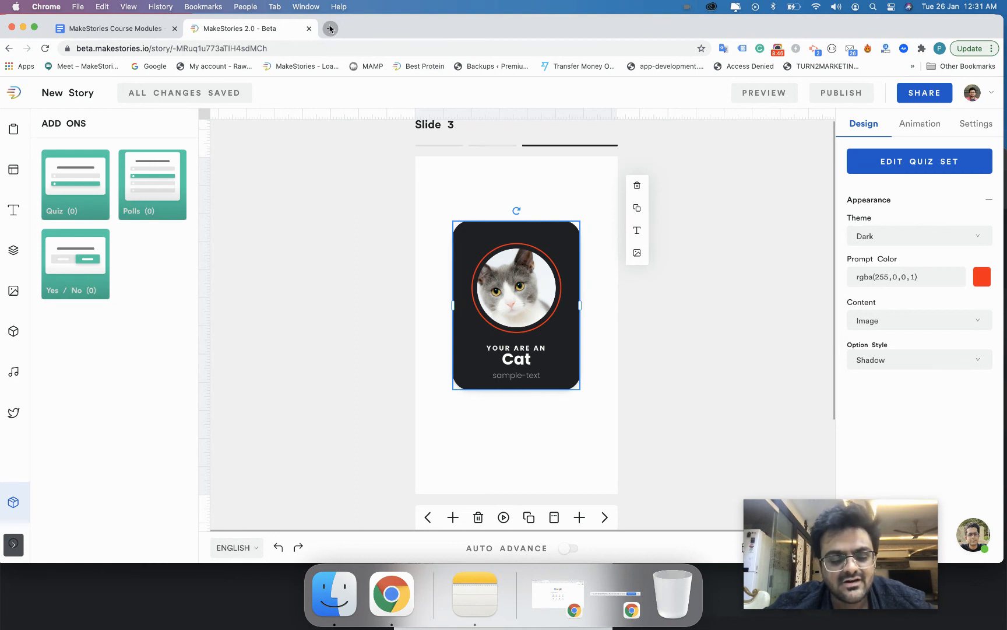
pyautogui.write('amp-st')
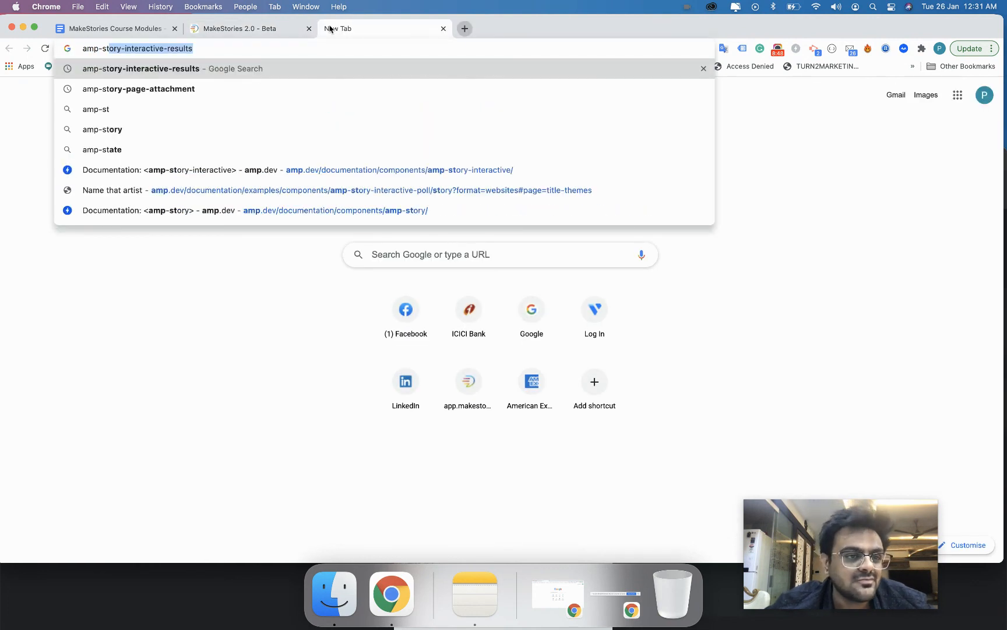
pyautogui.press('Return')
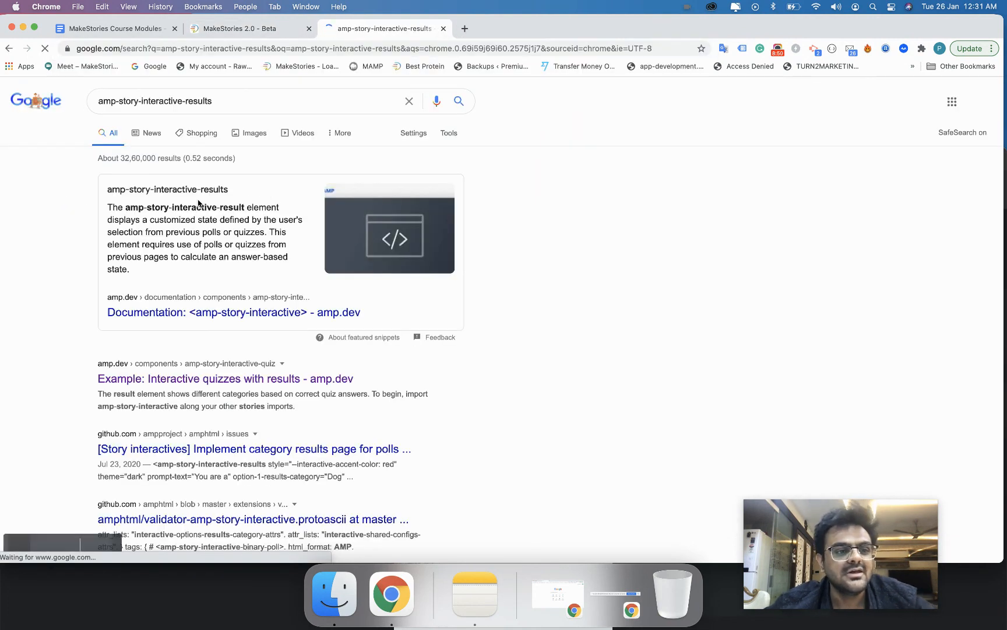
pyautogui.click(179, 380)
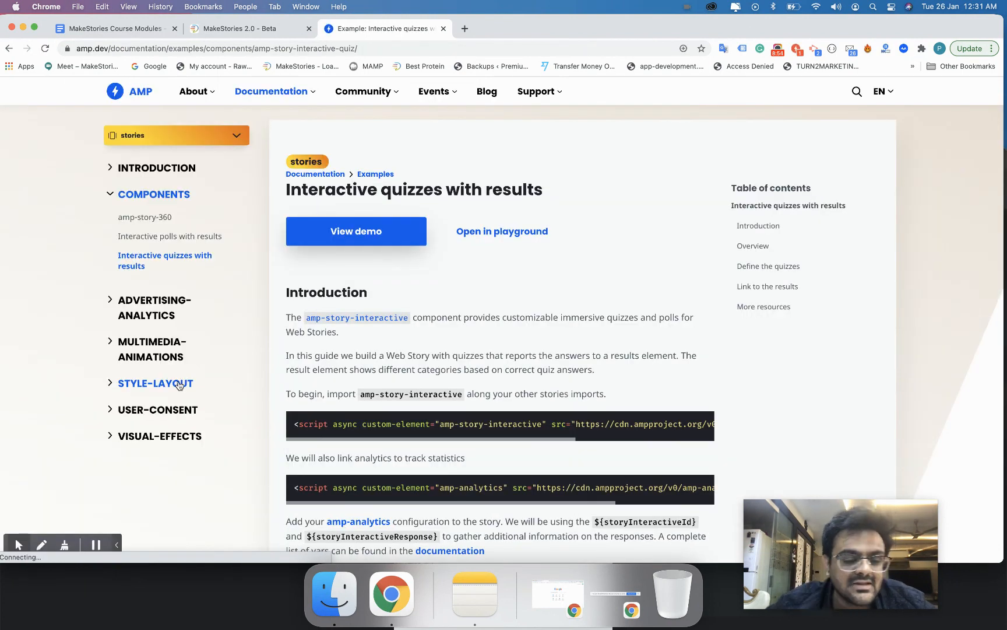
# Examine the AMP example's quiz code, results section and sample result card, and close the page to return to the story editor.
pyautogui.scroll(-10, 382, 469)
pyautogui.scroll(-10, 382, 470)
pyautogui.scroll(-15, 383, 472)
pyautogui.scroll(-15, 383, 470)
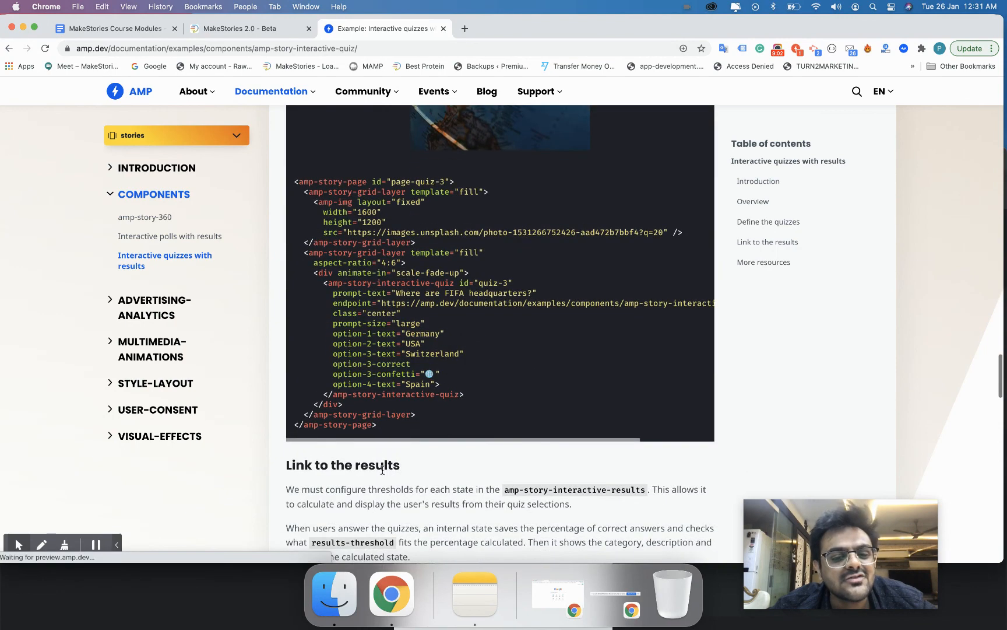
pyautogui.scroll(-15, 383, 470)
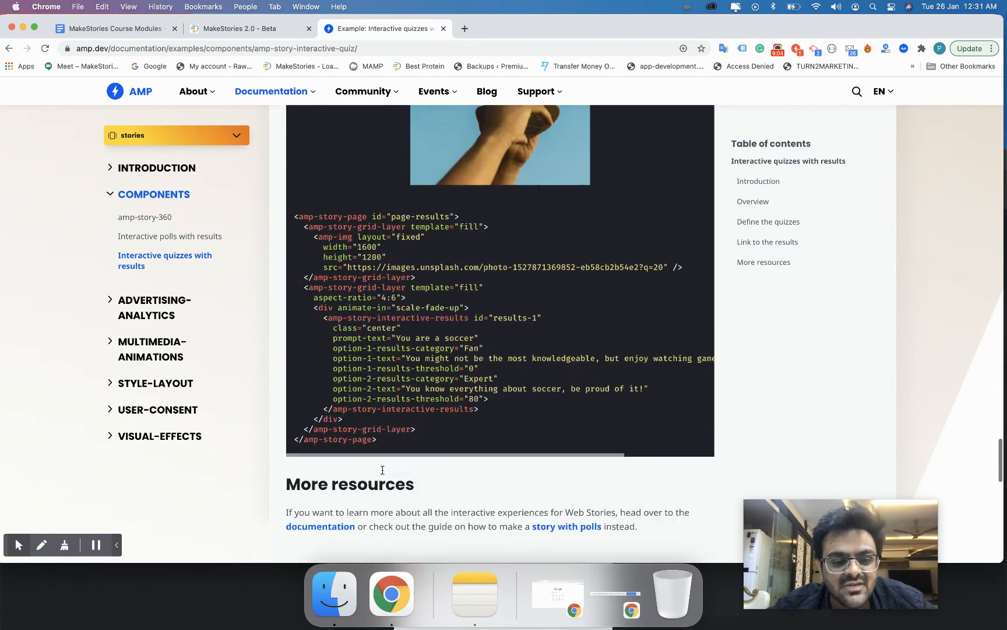
pyautogui.scroll(-10, 383, 470)
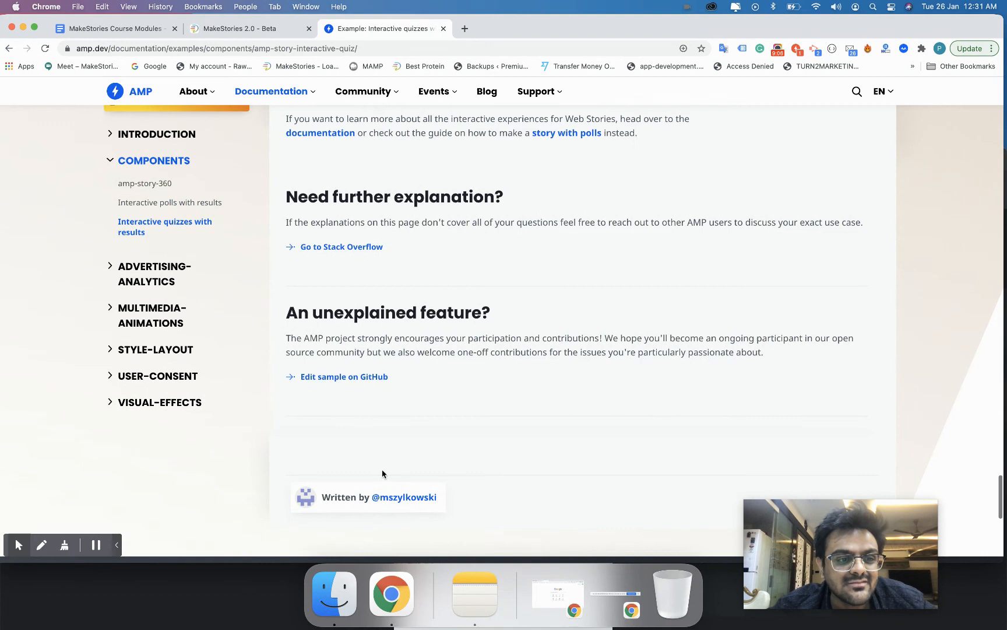
pyautogui.scroll(15, 382, 473)
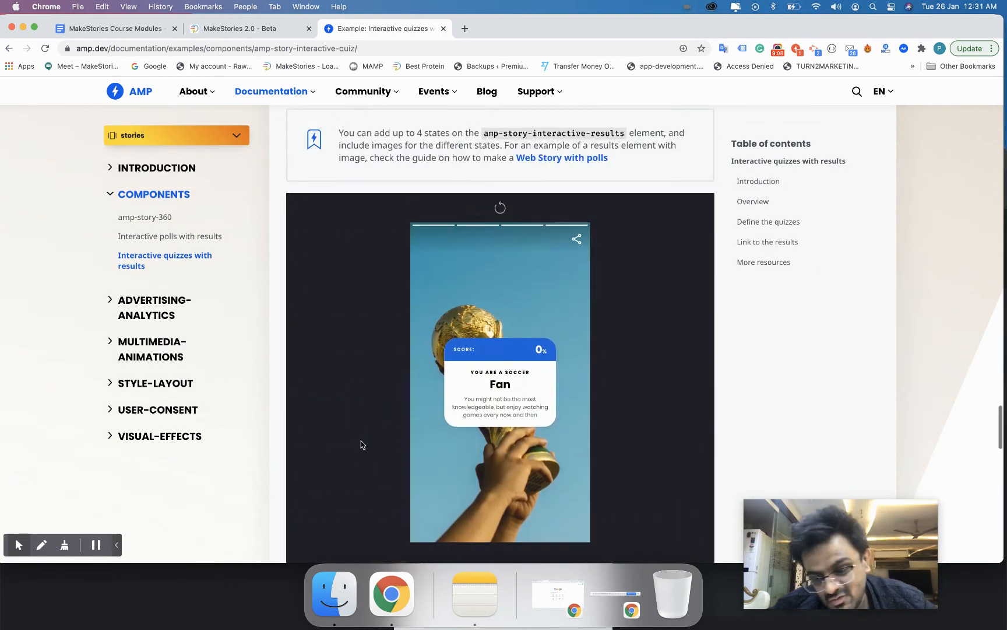
pyautogui.scroll(2, 361, 444)
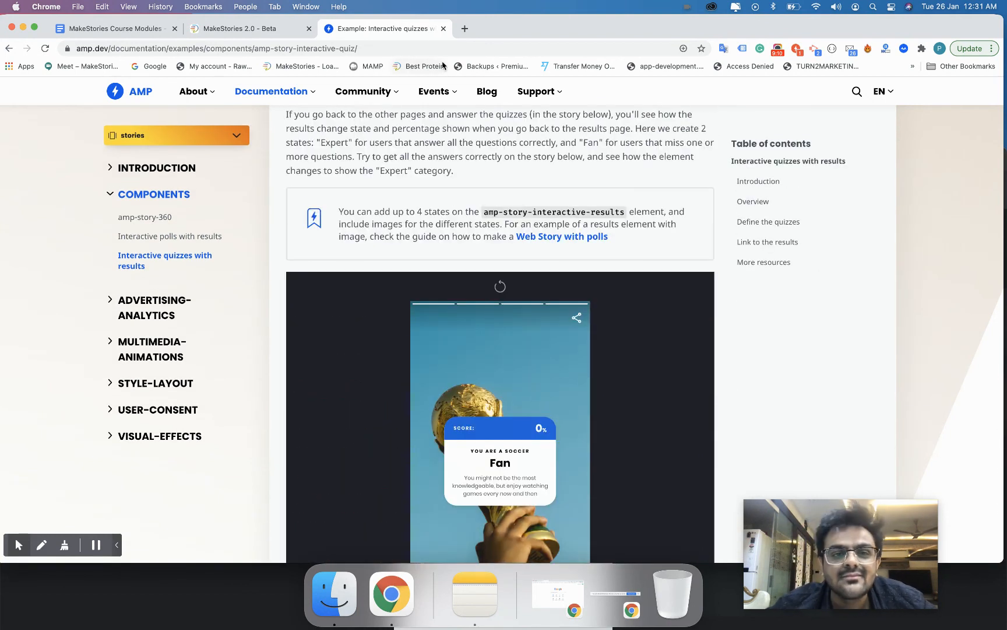
pyautogui.click(443, 28)
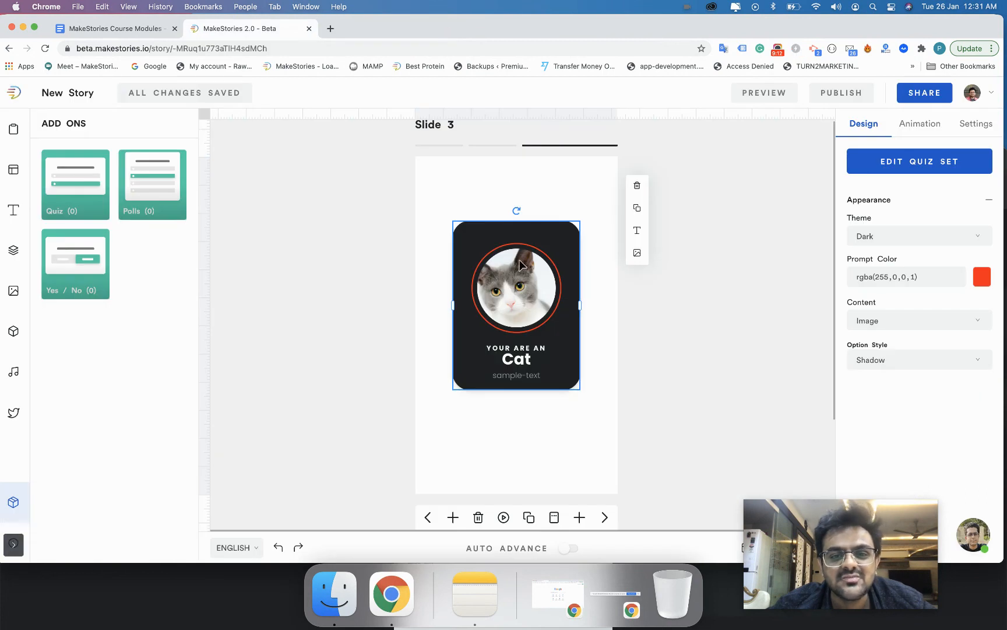
# Move the result card slightly lower on slide 3, show the story and slide settings, and leave the card selected.
pyautogui.moveTo(514, 295); pyautogui.dragTo(515, 320)
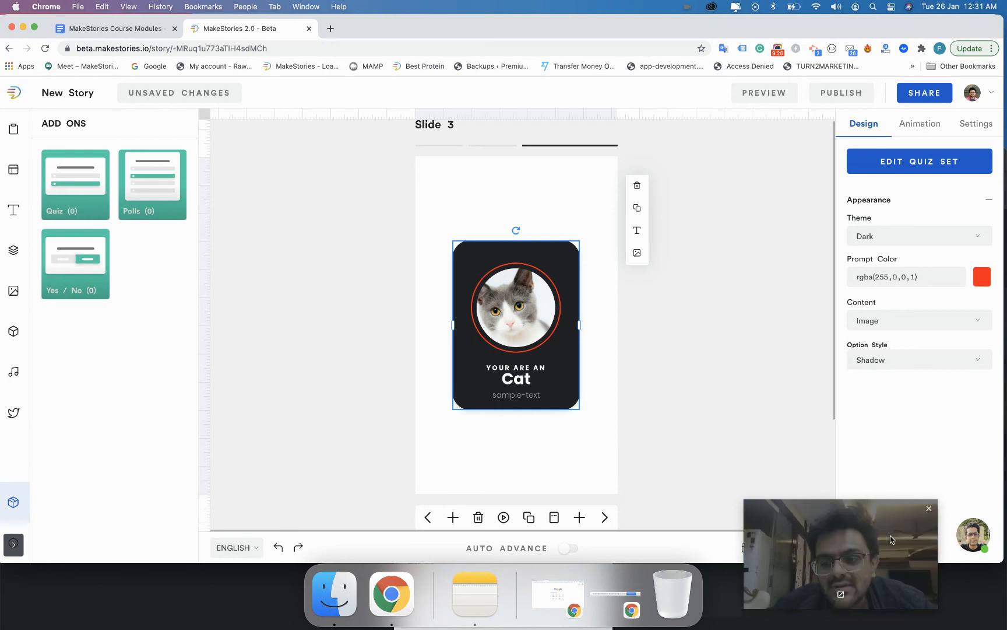
pyautogui.click(966, 127)
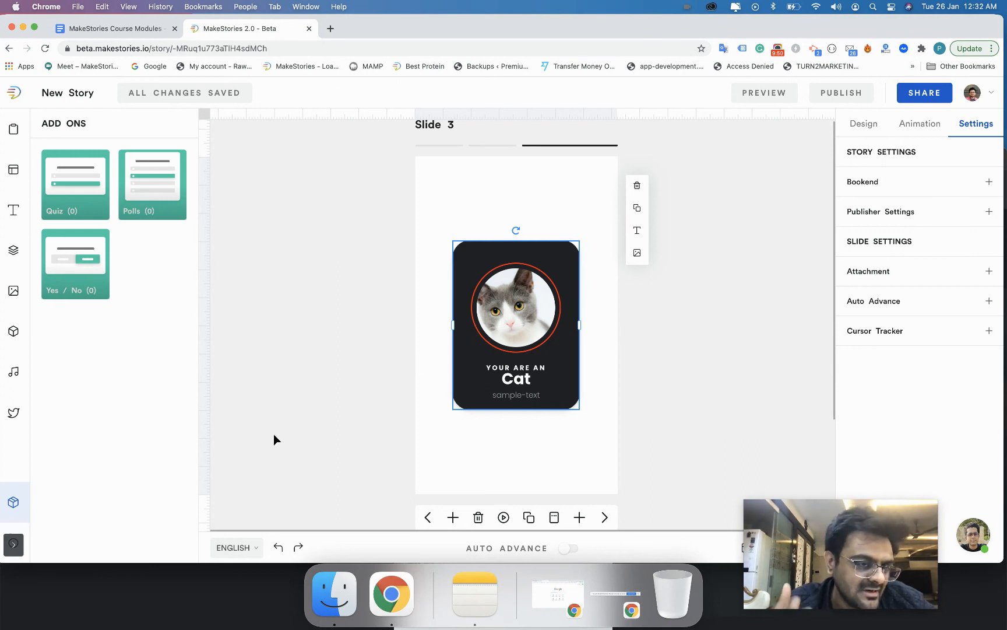
pyautogui.click(376, 359)
pyautogui.click(466, 399)
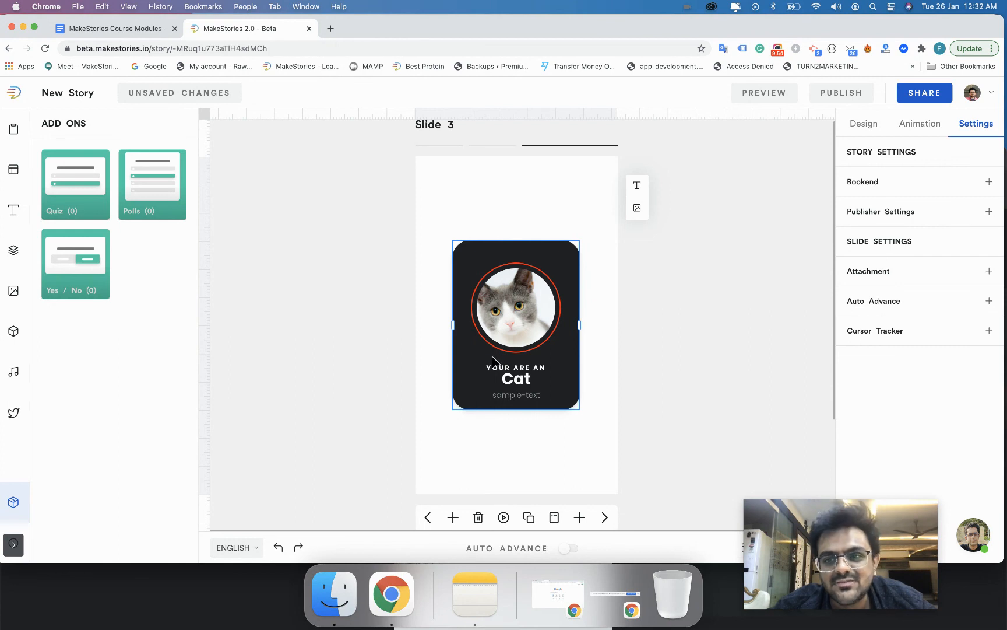